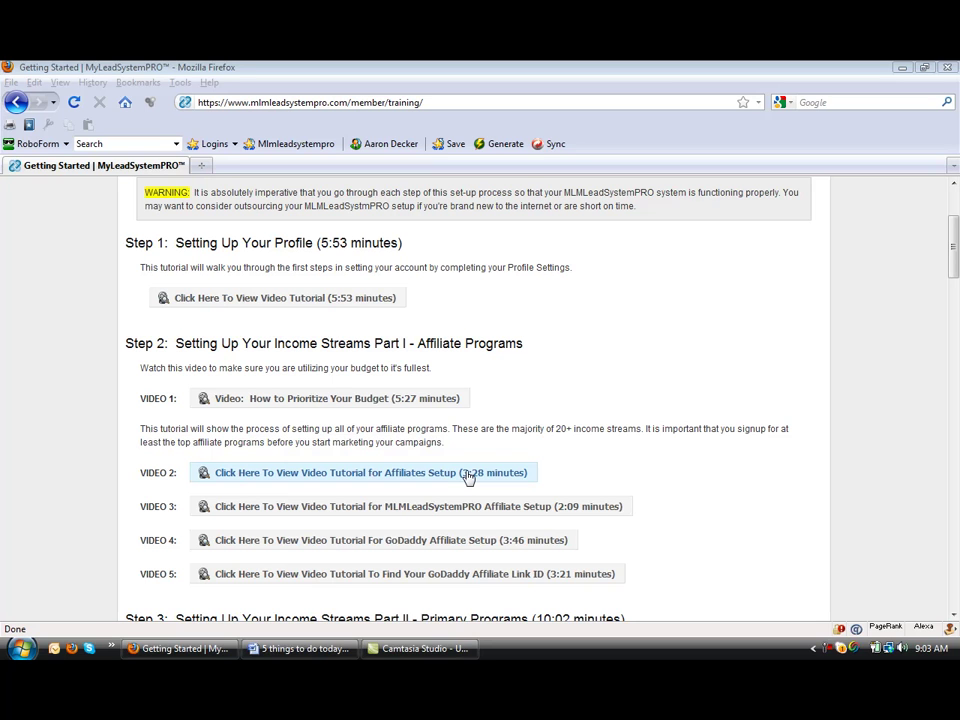
# Open My Affiliate Programs from the Account menu.
pyautogui.click(510, 306)
pyautogui.scroll(3, 512, 304)
pyautogui.moveTo(290, 301)
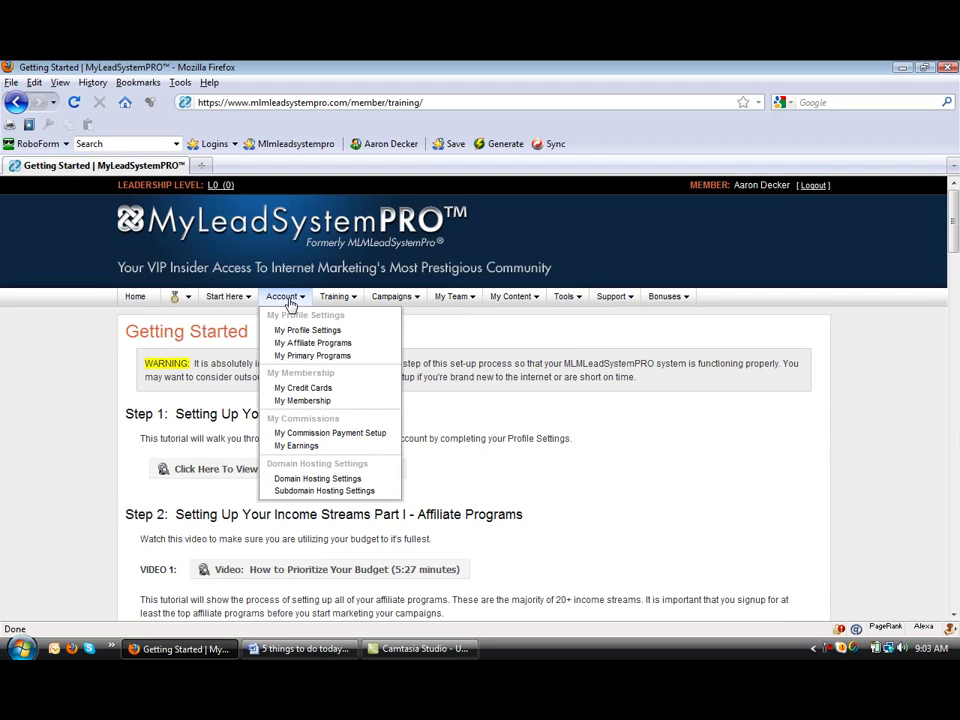
pyautogui.click(307, 345)
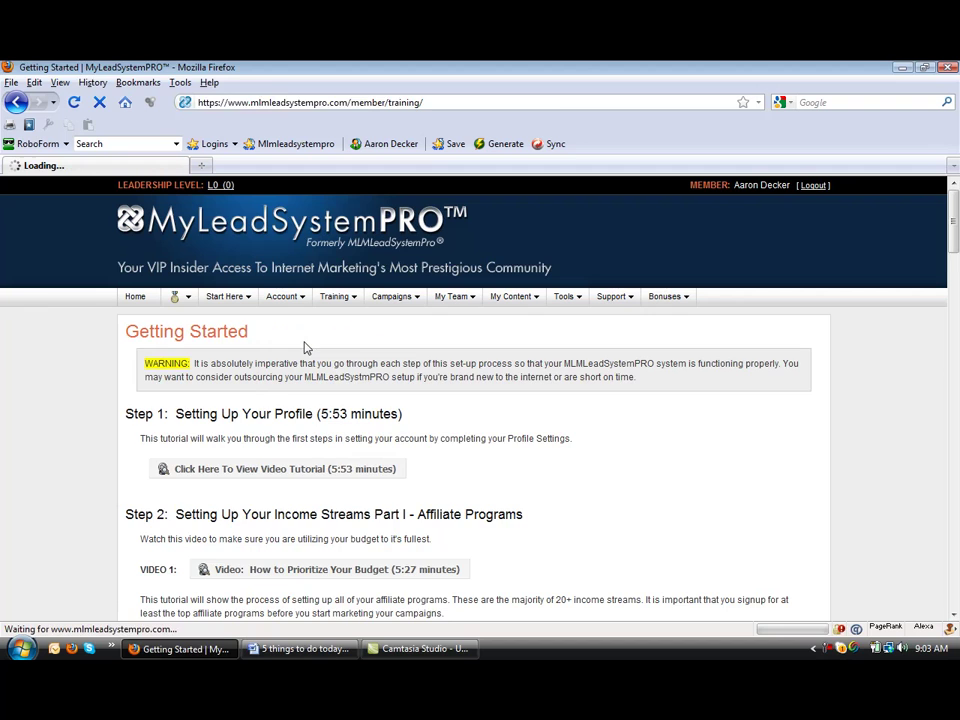
pyautogui.scroll(-5, 481, 403)
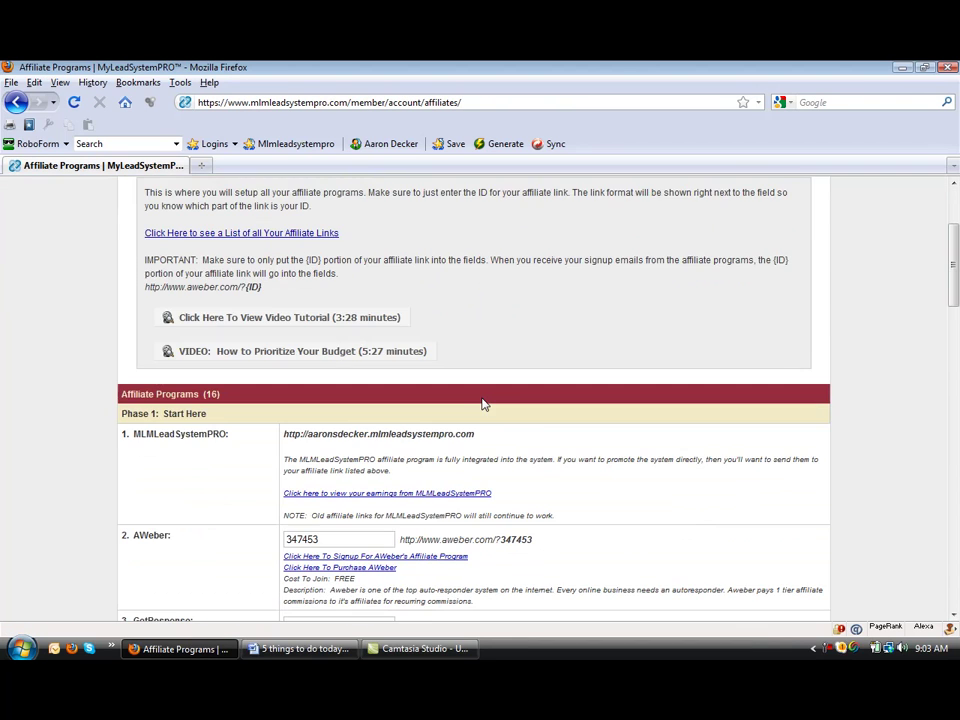
pyautogui.scroll(-2, 484, 400)
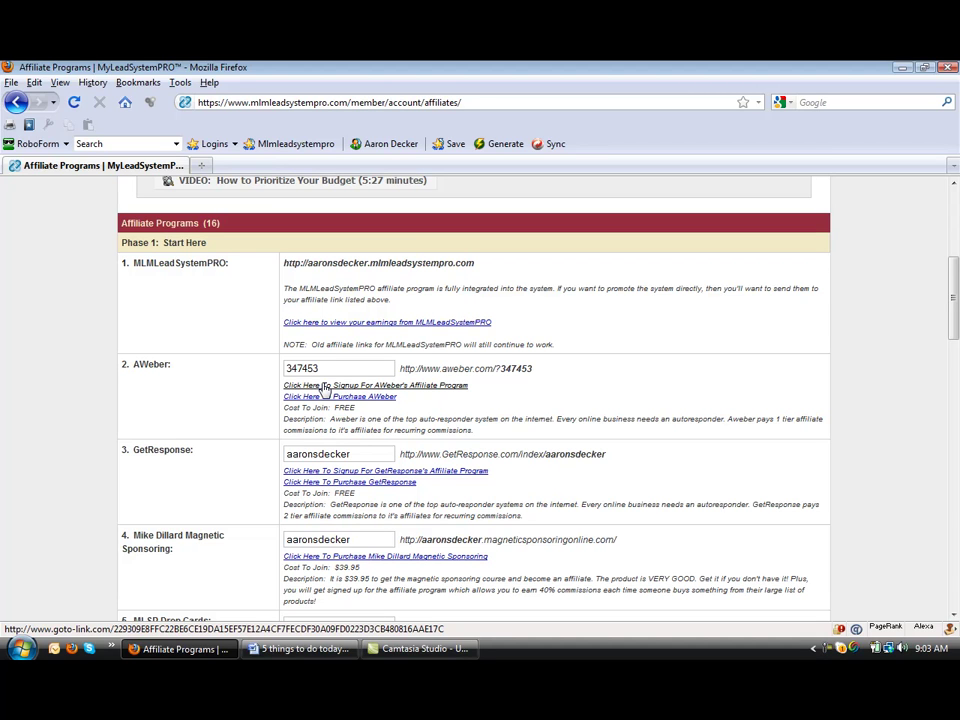
# Open AWeber's affiliate link and go to Partners > Affiliate Sign Up.
pyautogui.click(323, 387)
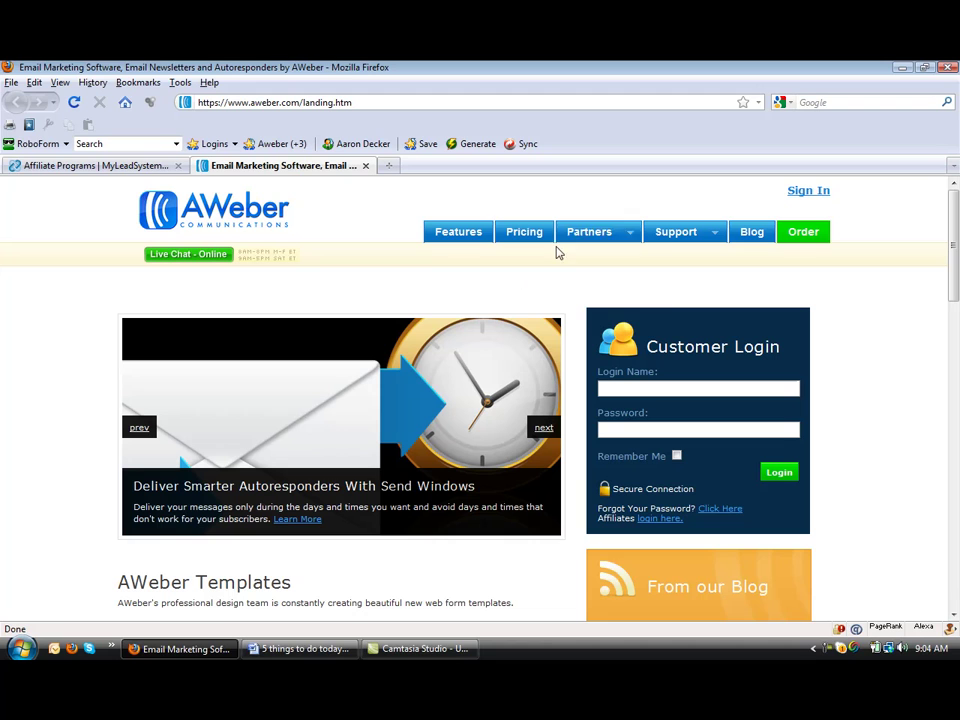
pyautogui.moveTo(576, 238)
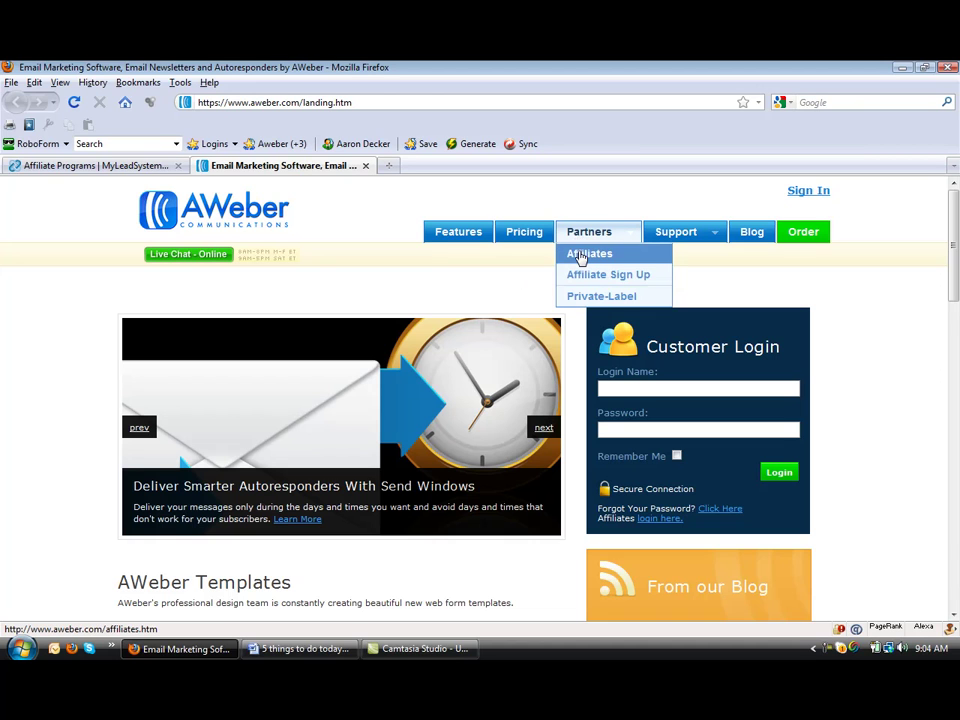
pyautogui.click(579, 275)
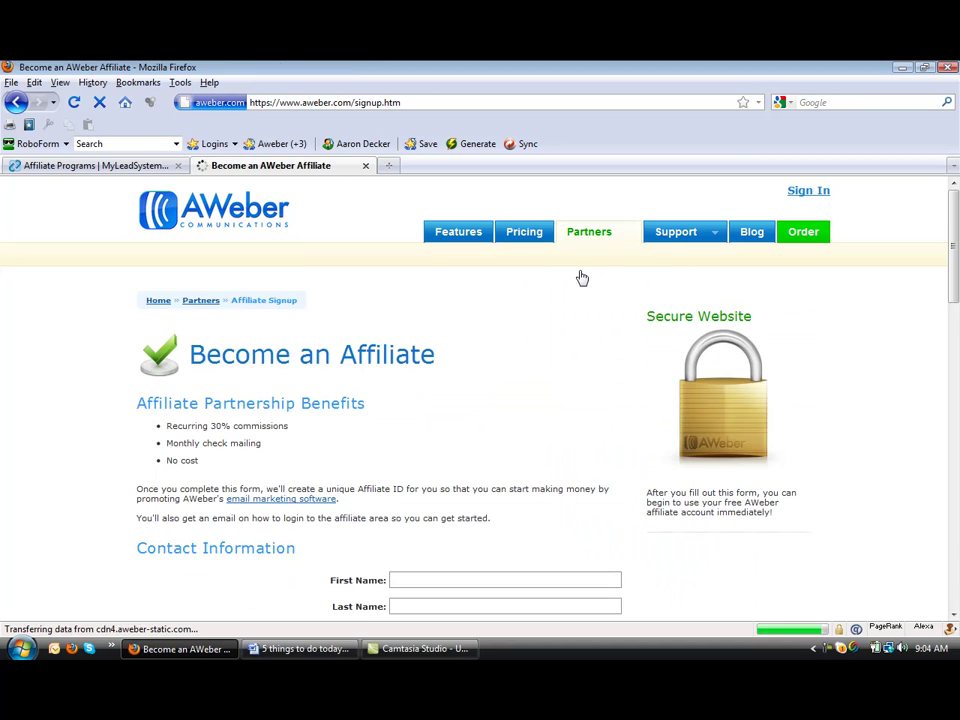
# Review the Become an Affiliate form, then return to the Affiliate Programs tab.
pyautogui.scroll(-5, 499, 374)
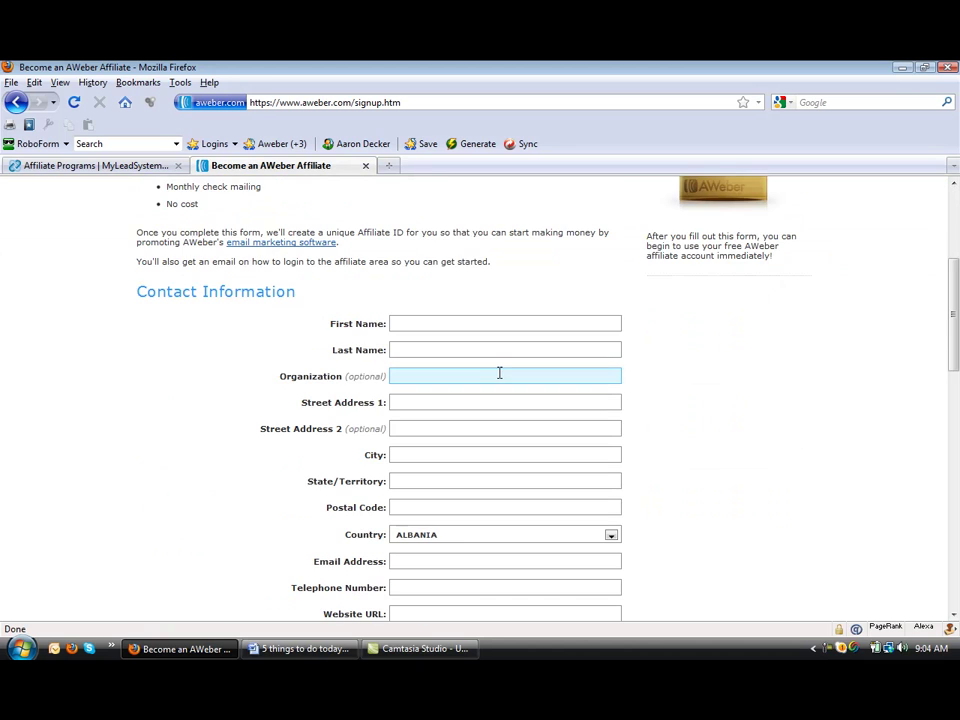
pyautogui.scroll(-2, 566, 396)
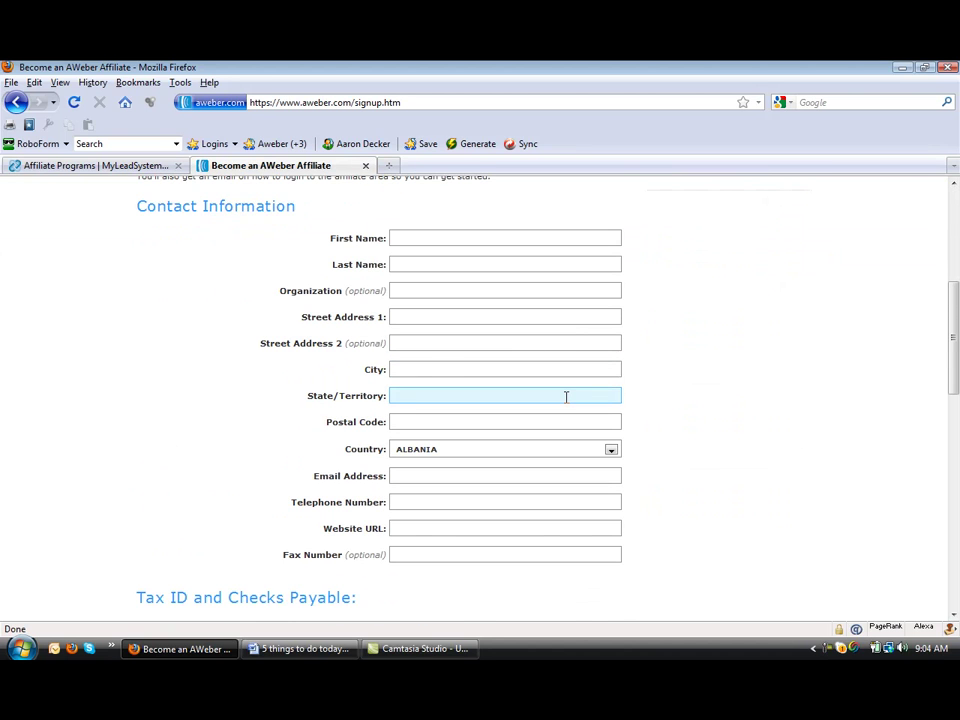
pyautogui.scroll(-2, 566, 397)
pyautogui.scroll(-2, 567, 401)
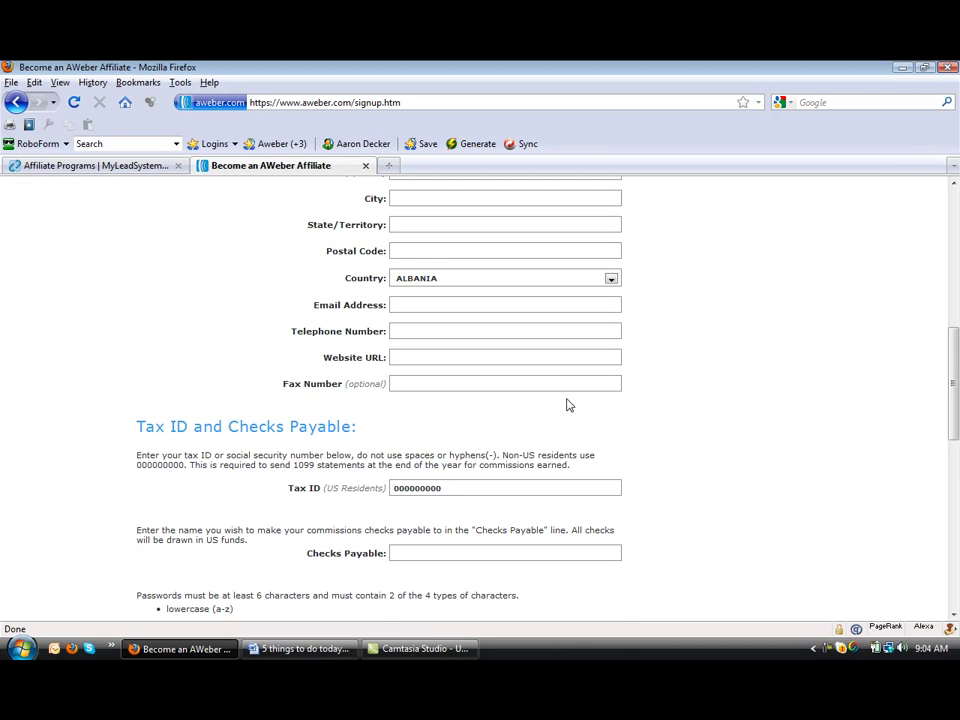
pyautogui.scroll(-2, 562, 397)
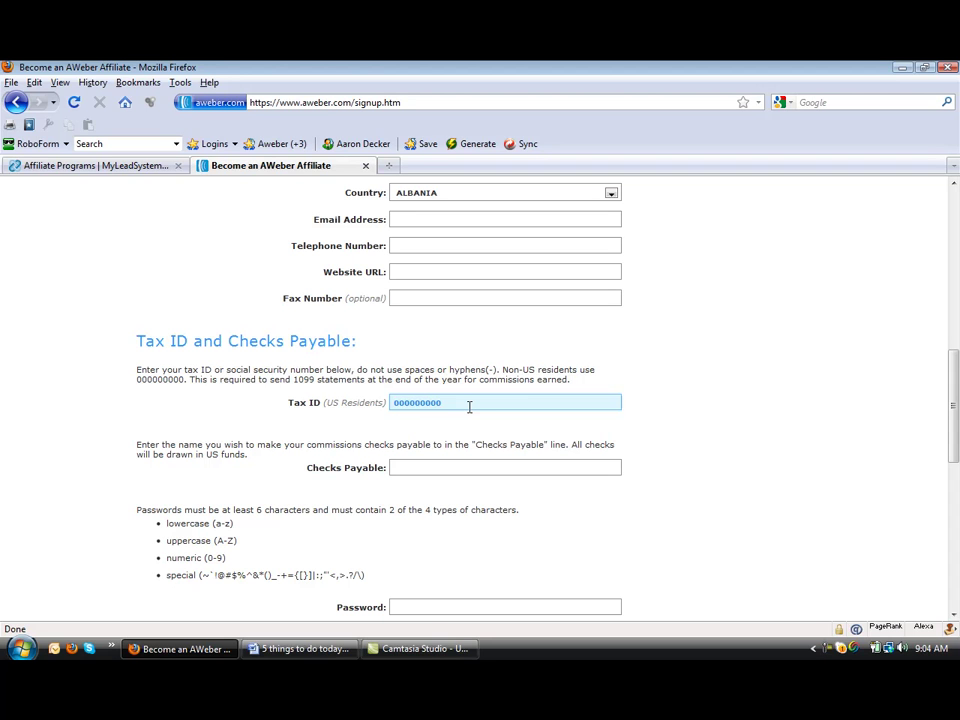
pyautogui.scroll(-2, 687, 406)
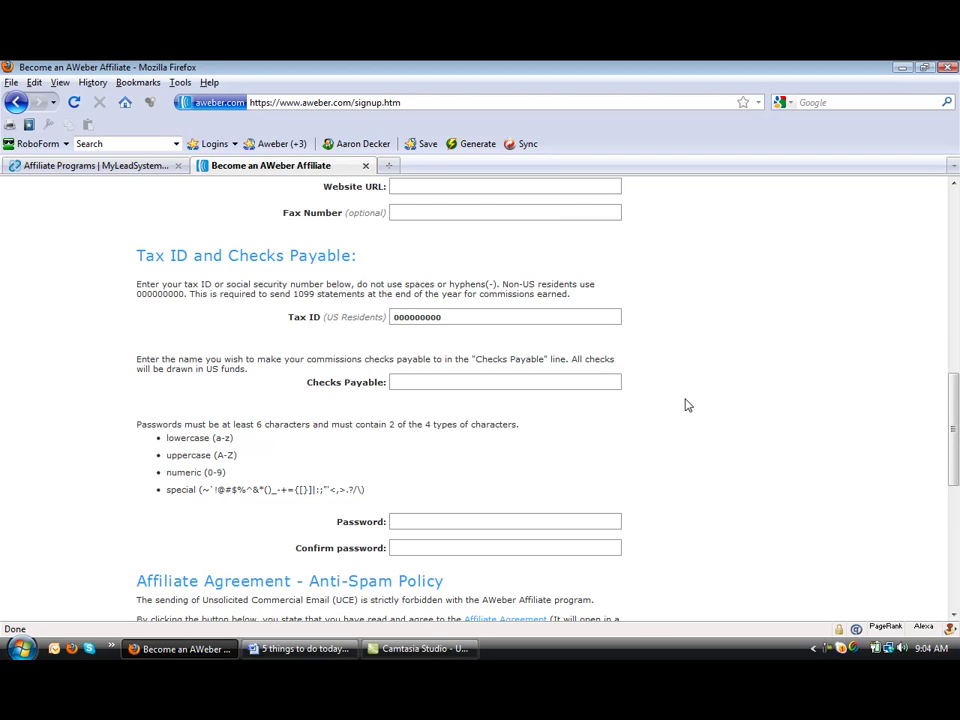
pyautogui.scroll(-5, 686, 404)
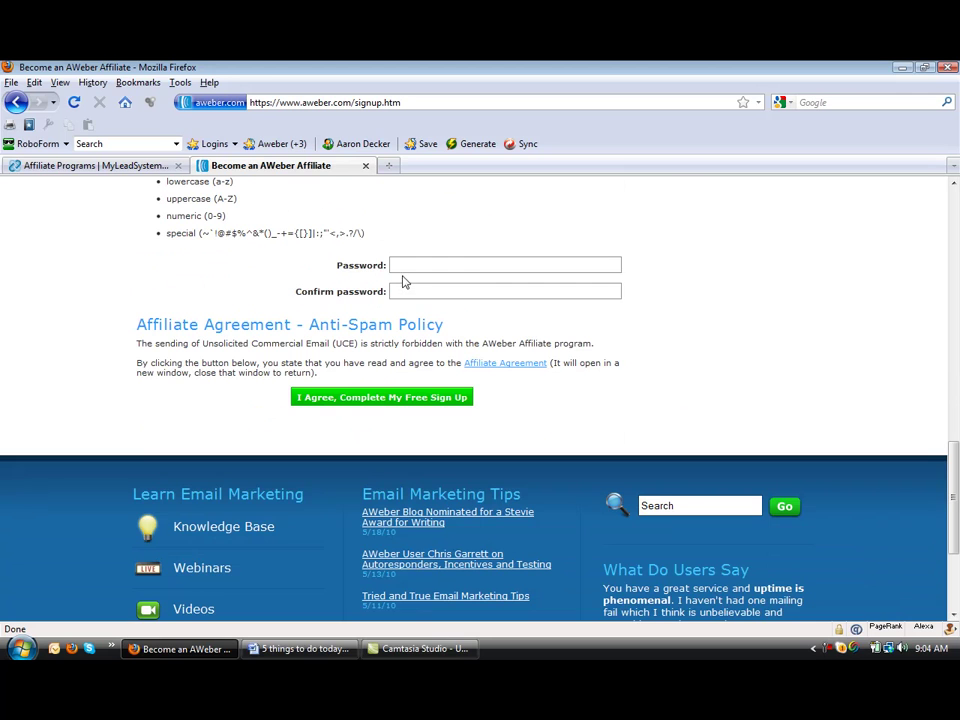
pyautogui.scroll(4, 403, 279)
pyautogui.scroll(4, 546, 360)
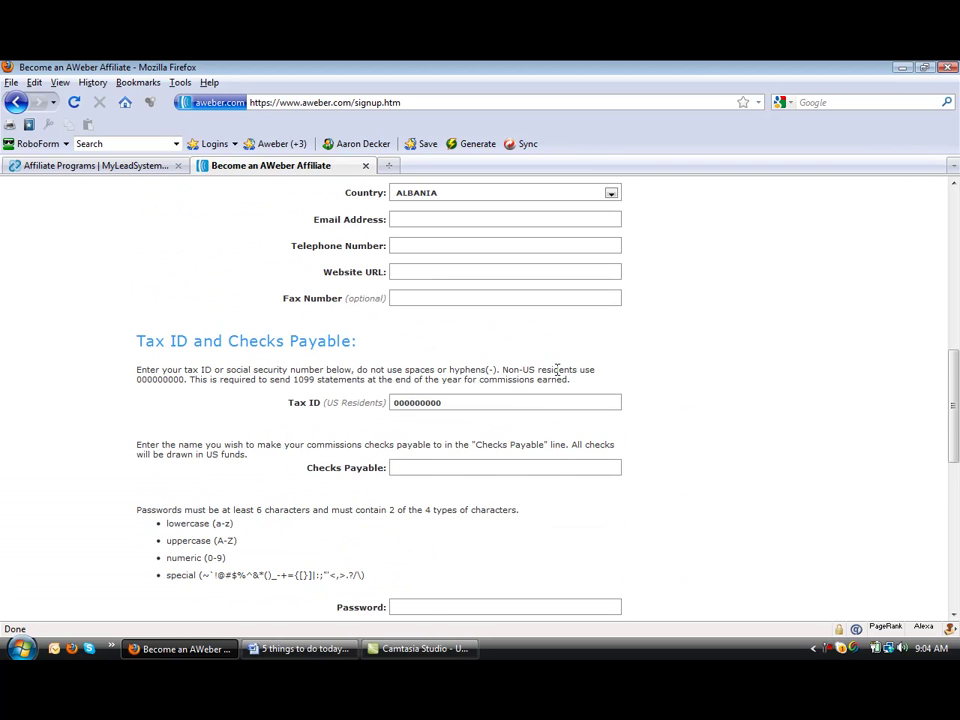
pyautogui.scroll(4, 557, 369)
pyautogui.scroll(8, 561, 376)
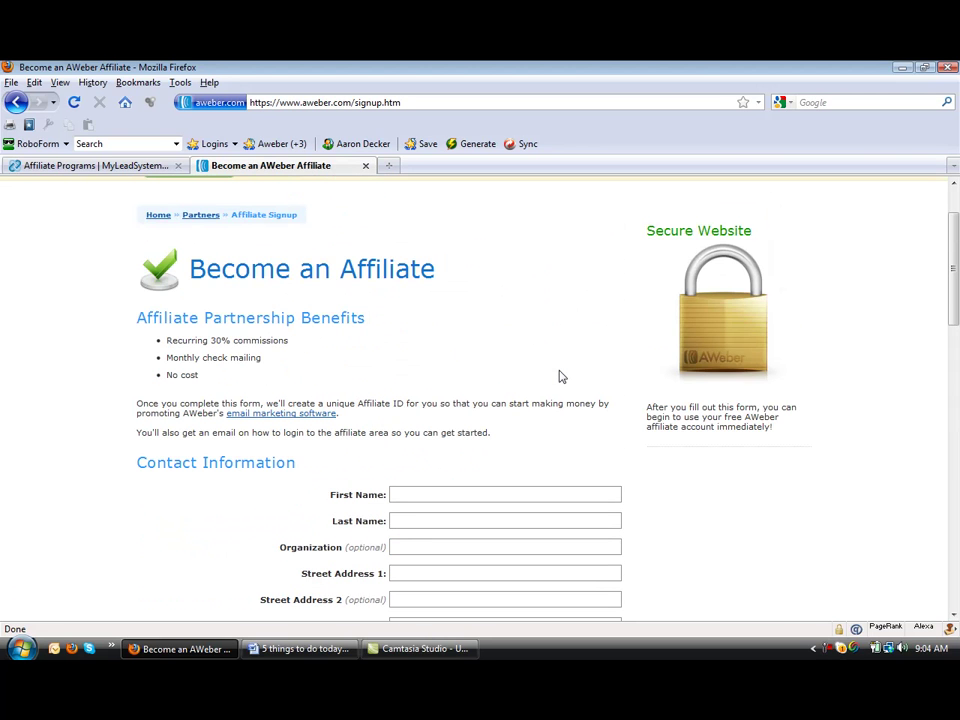
pyautogui.click(107, 167)
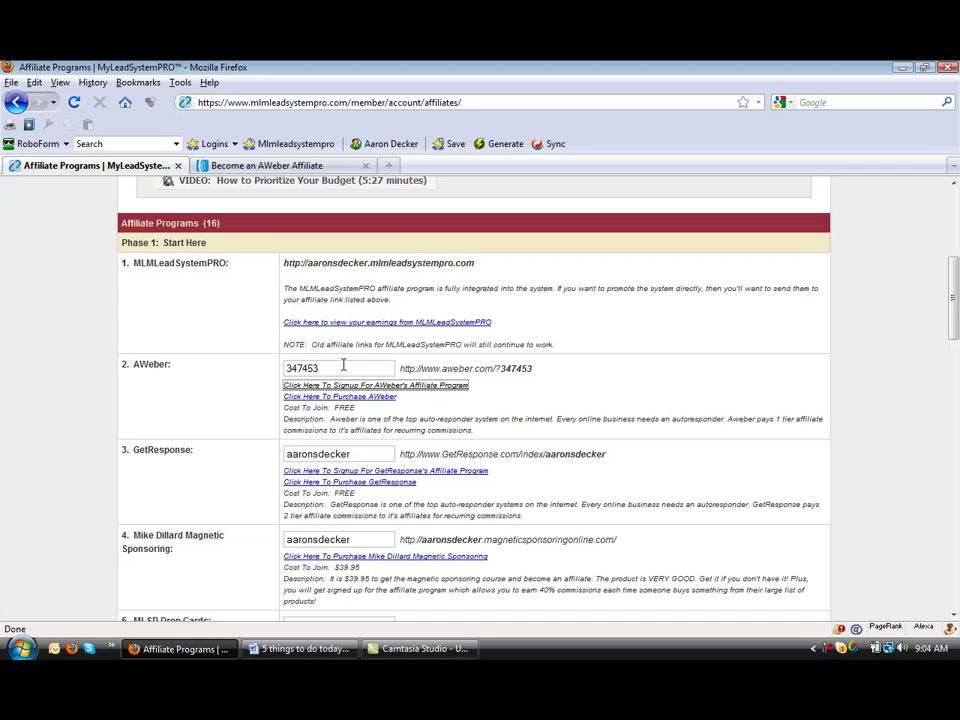
# Check the AWeber ID, leaving it unchanged, and open GetResponse's affiliate signup link.
pyautogui.moveTo(343, 364); pyautogui.dragTo(263, 364)
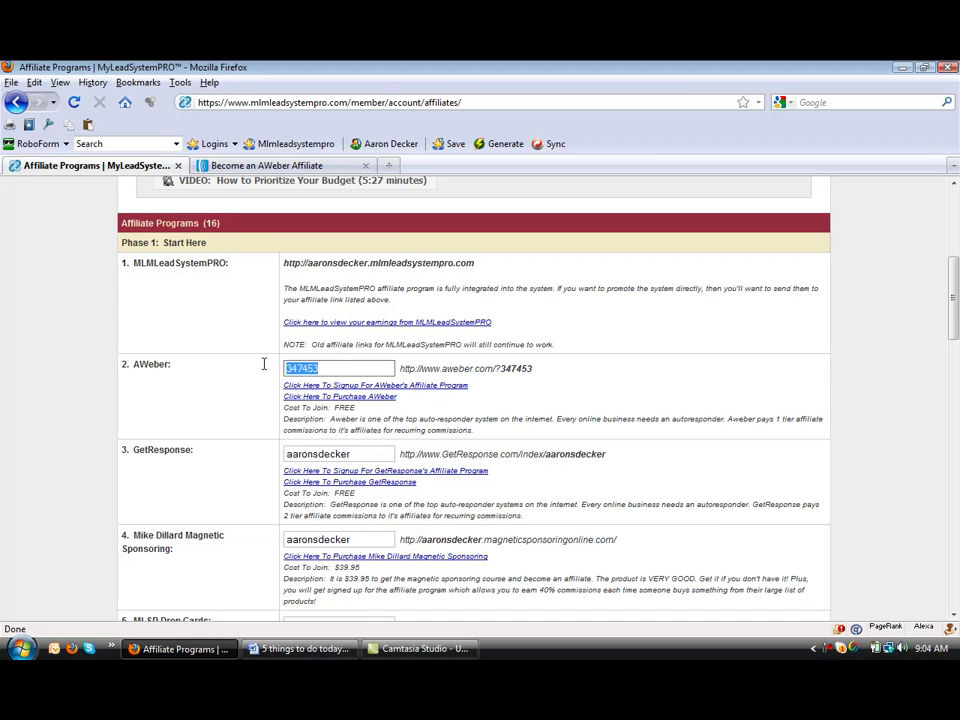
pyautogui.click(290, 368)
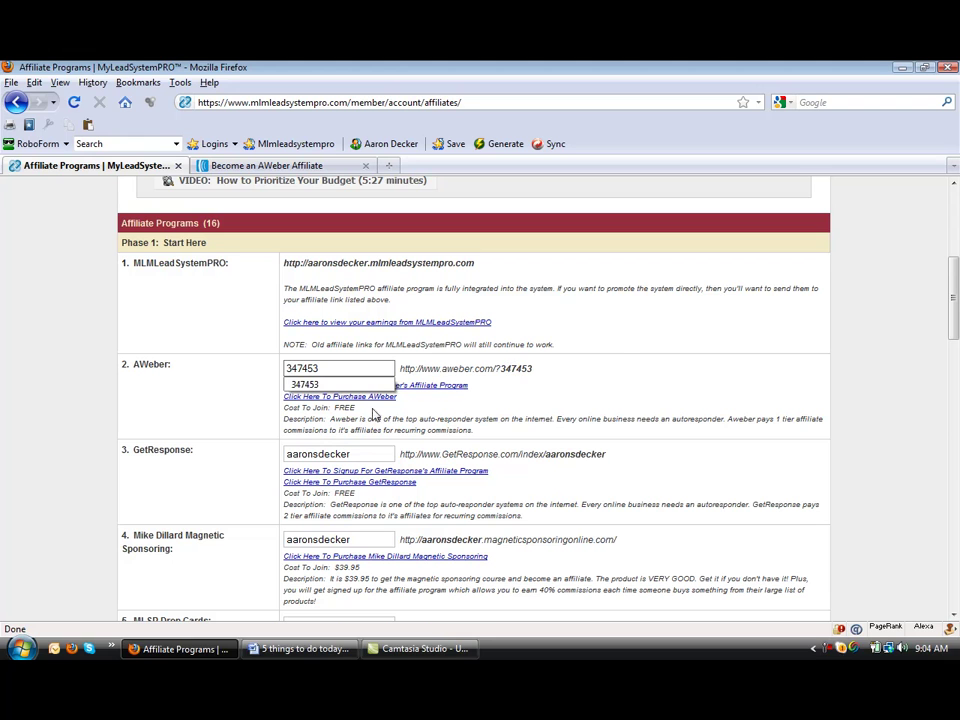
pyautogui.click(636, 375)
pyautogui.scroll(-2, 632, 377)
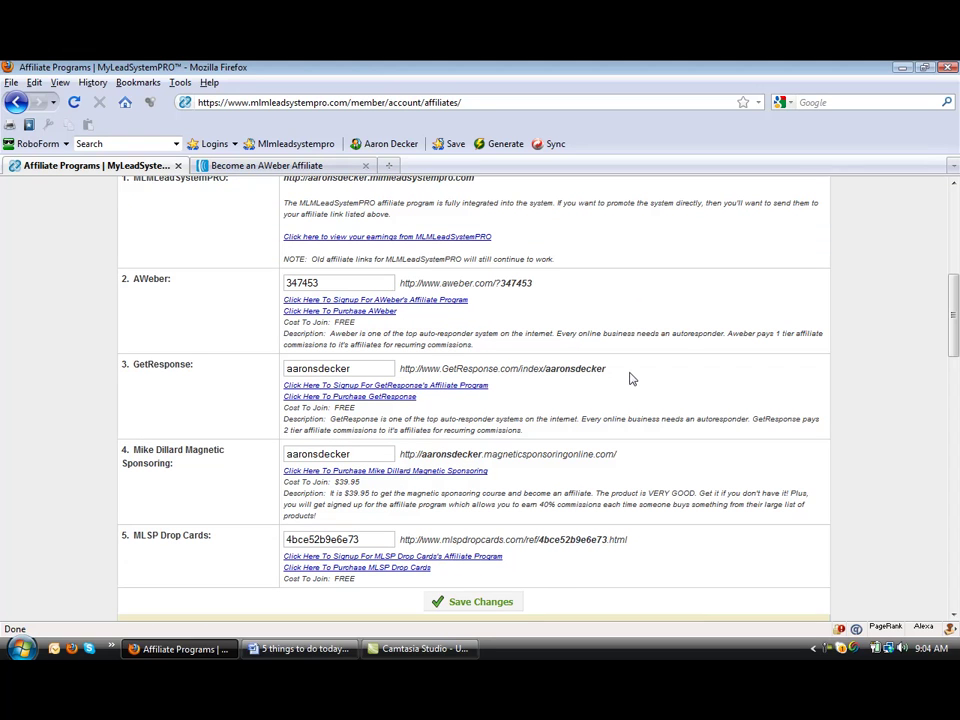
pyautogui.click(424, 390)
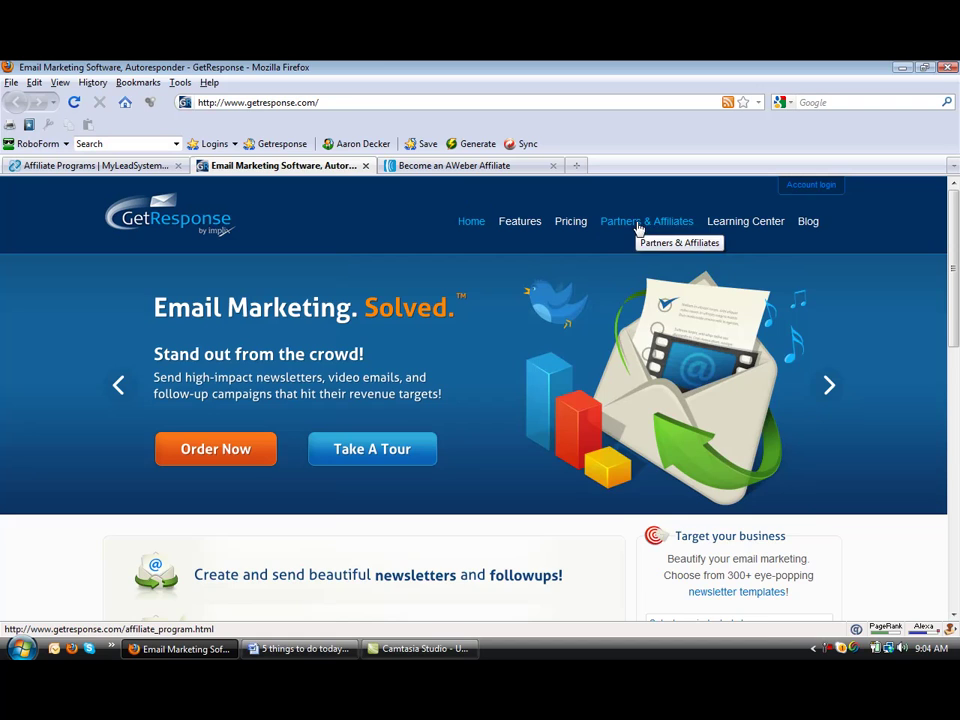
# Go to GetResponse's Partners & Affiliates page and start the Sign Up Now form.
pyautogui.click(637, 222)
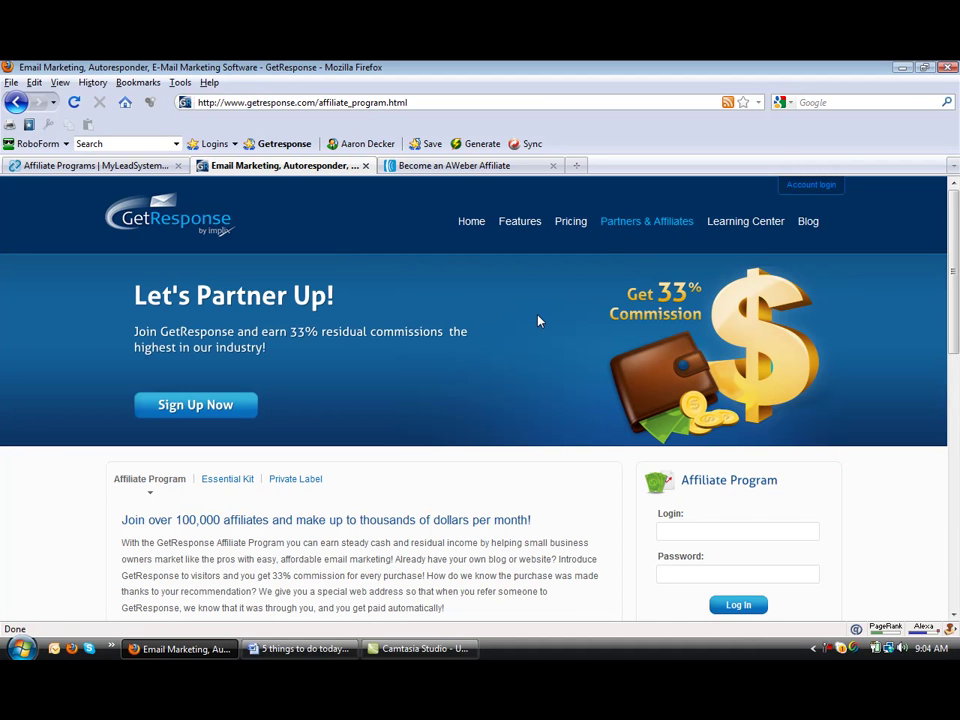
pyautogui.scroll(-2, 380, 320)
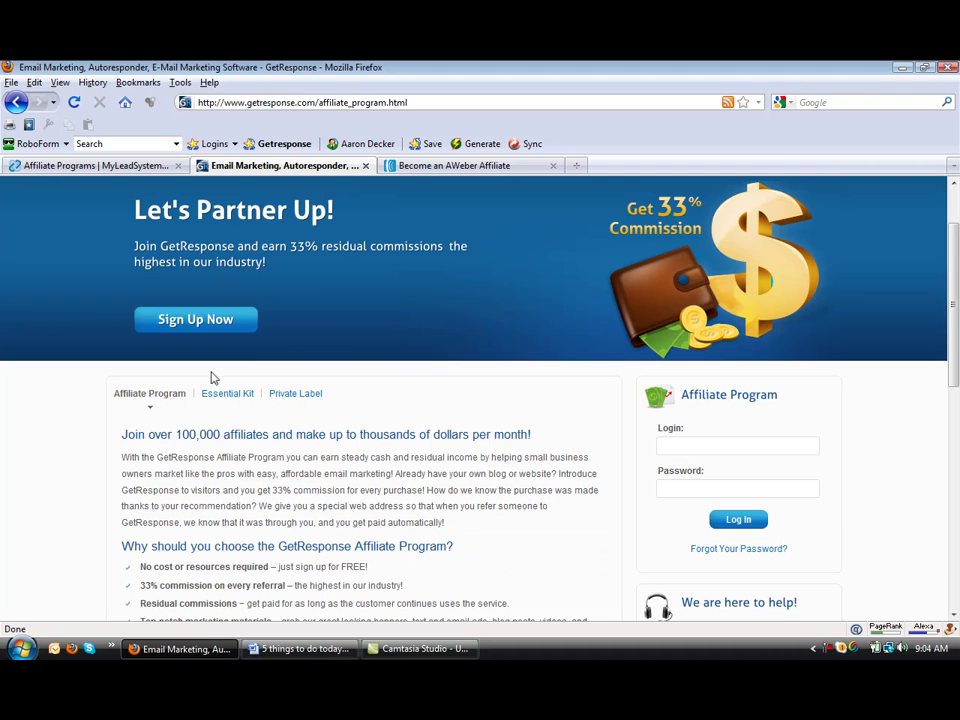
pyautogui.click(202, 320)
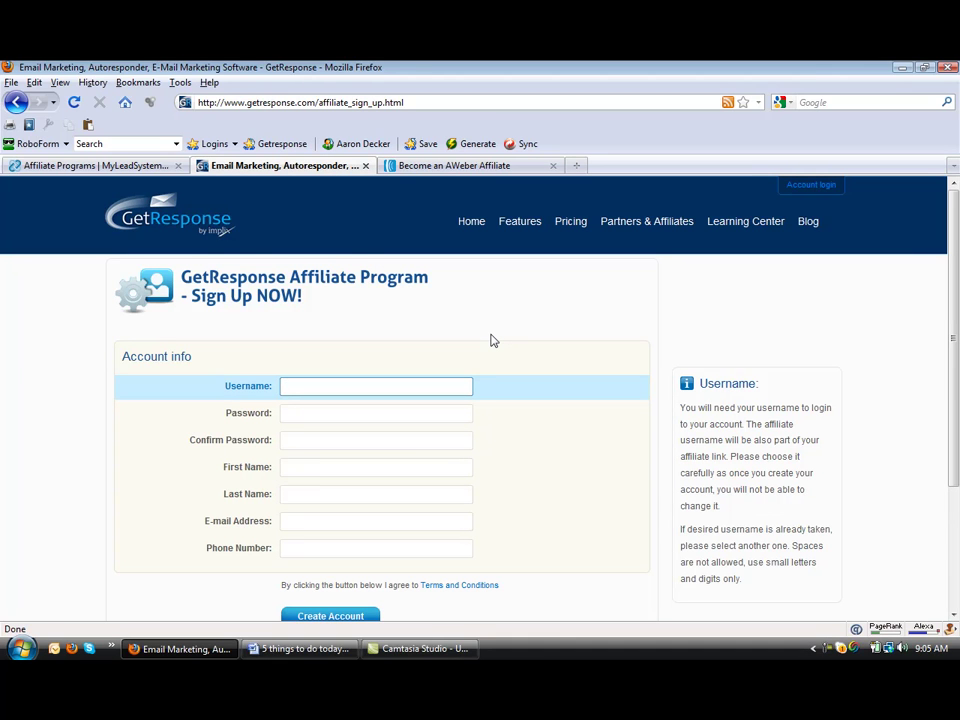
pyautogui.scroll(-2, 491, 336)
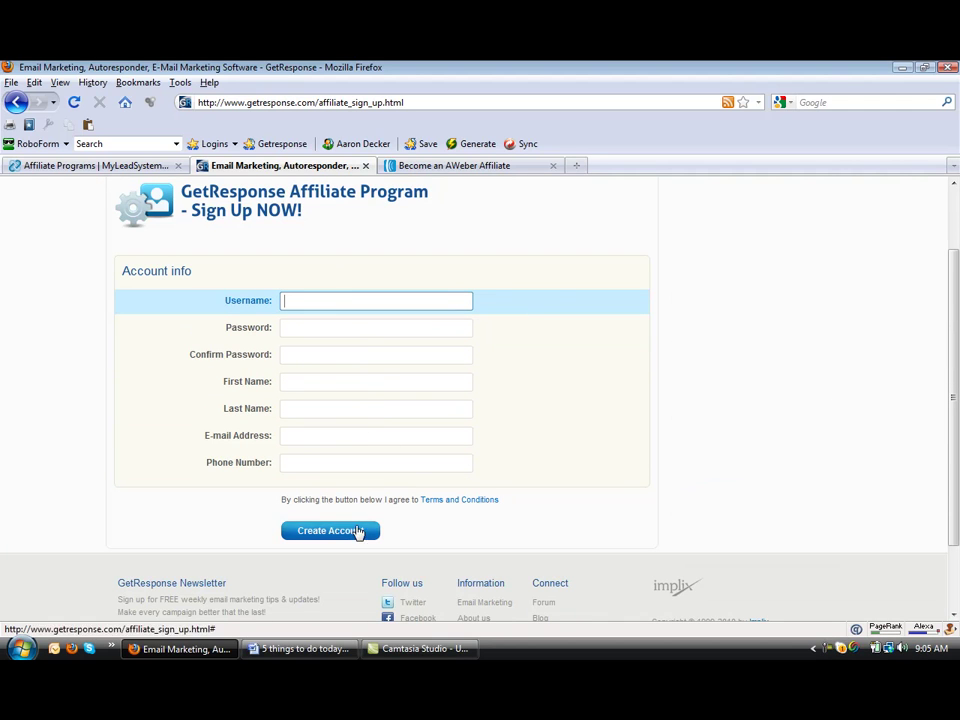
# Back on Affiliate Programs, check the GetResponse ID and the $39.95 Magnetic Sponsoring cost.
pyautogui.click(58, 167)
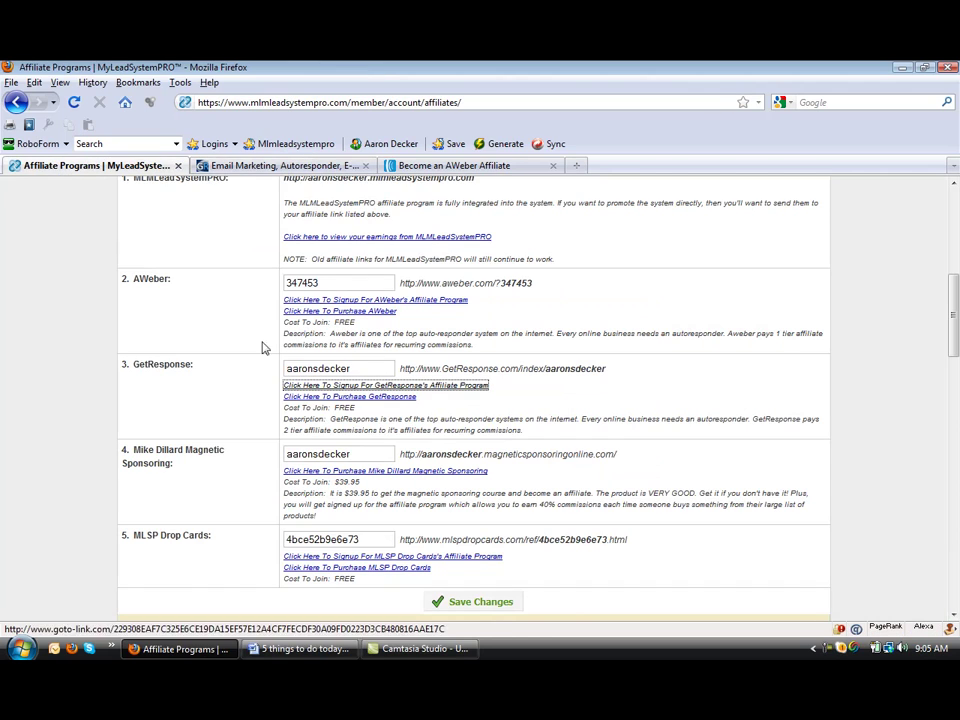
pyautogui.moveTo(368, 369); pyautogui.dragTo(288, 368)
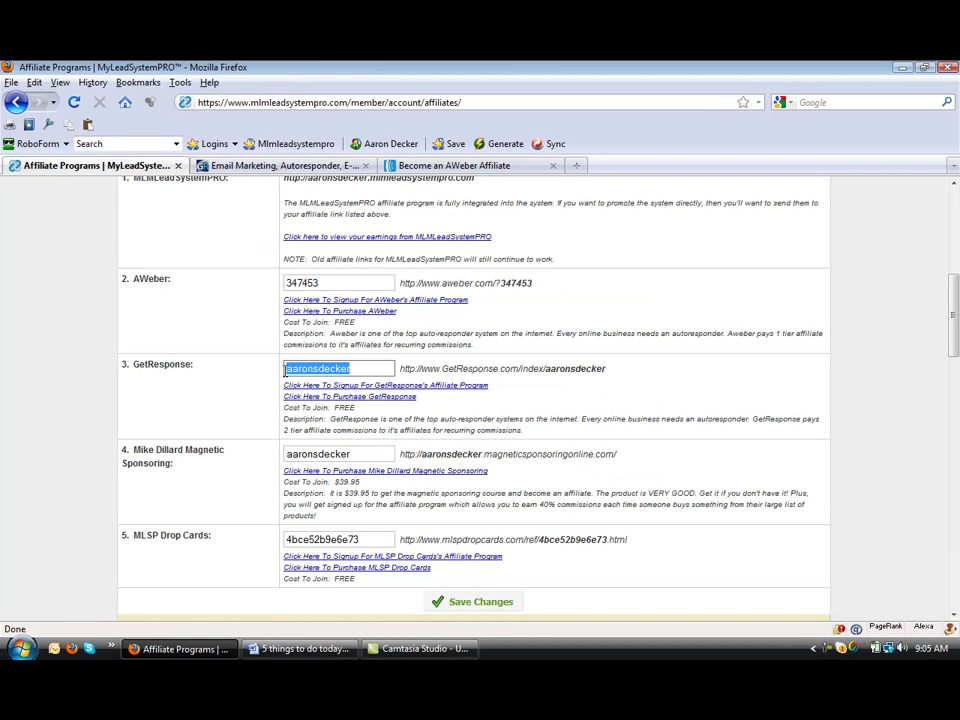
pyautogui.click(360, 368)
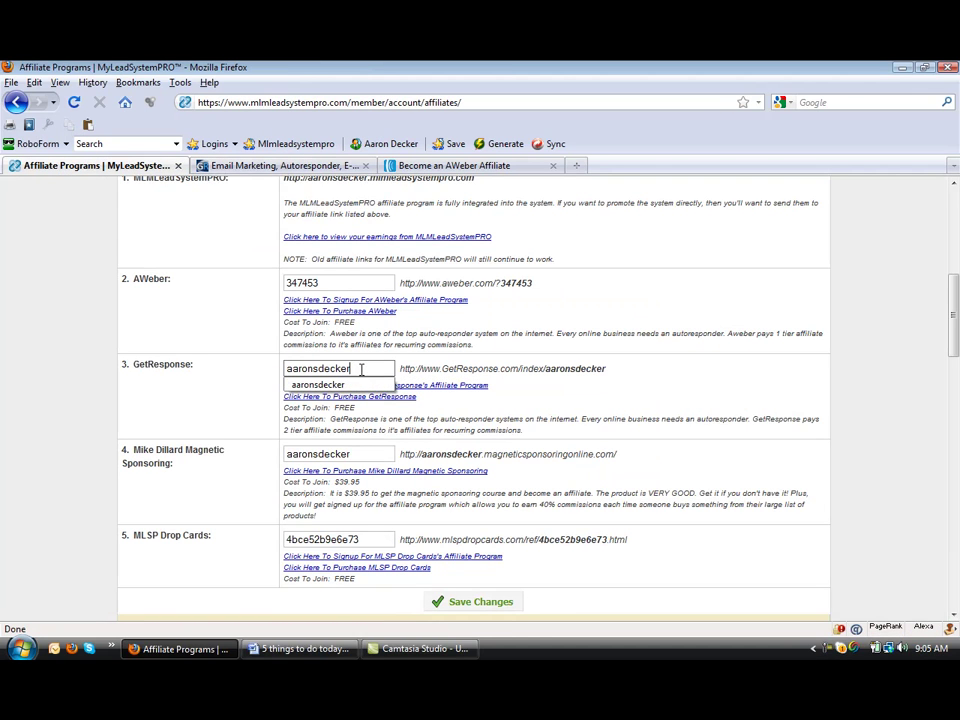
pyautogui.click(590, 410)
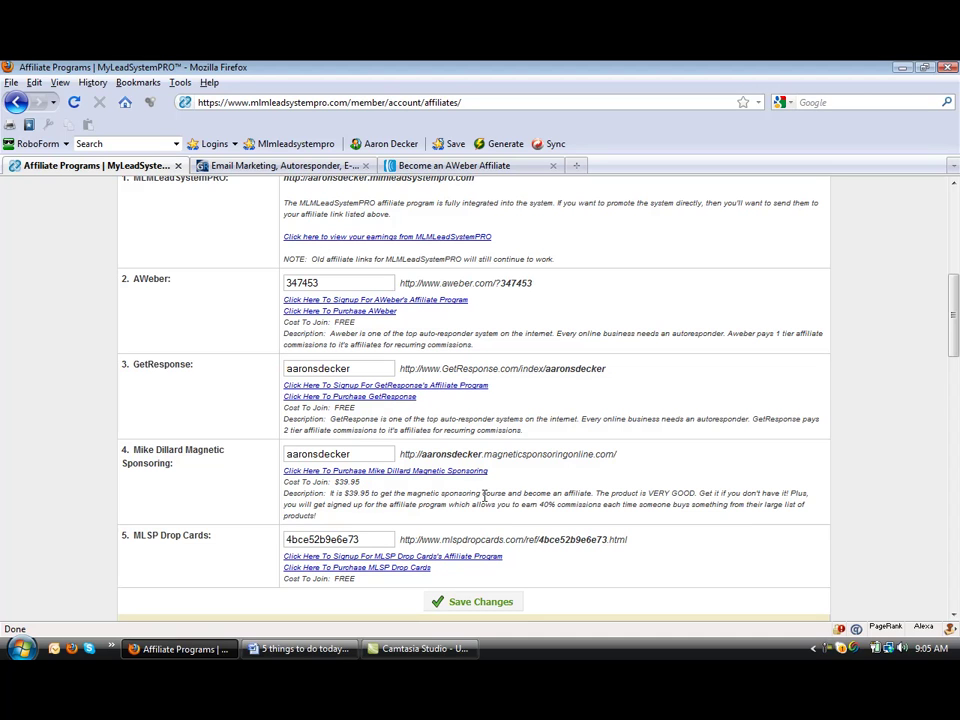
pyautogui.moveTo(361, 482); pyautogui.dragTo(337, 482)
pyautogui.click(338, 482)
# Review the Mike Dillard Magnetic Sponsoring page down to its signup form, then return.
pyautogui.click(364, 471)
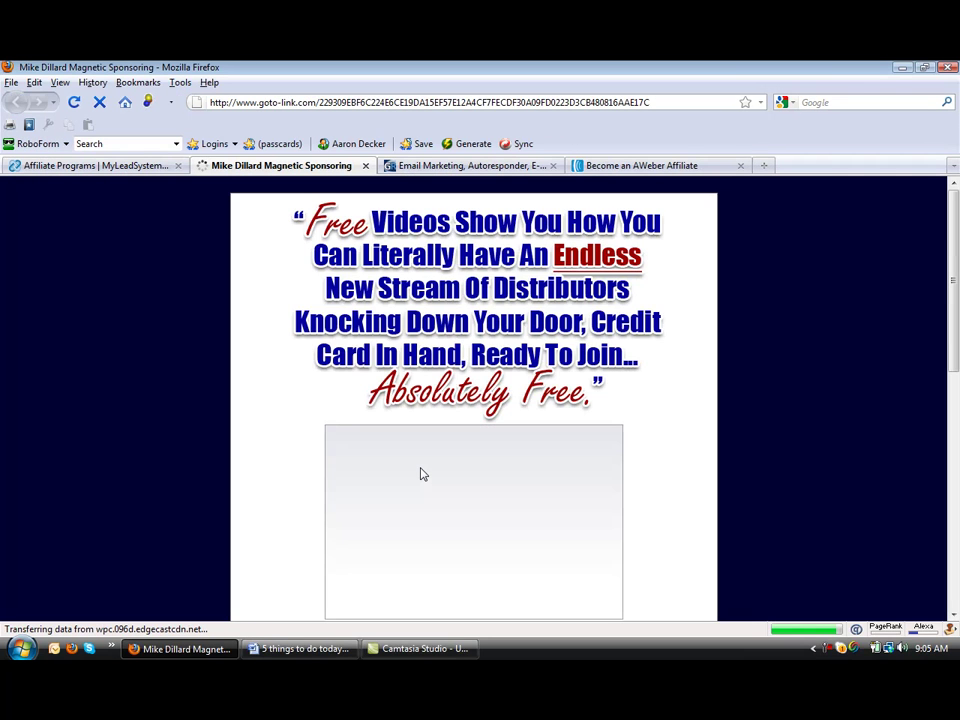
pyautogui.scroll(-5, 410, 380)
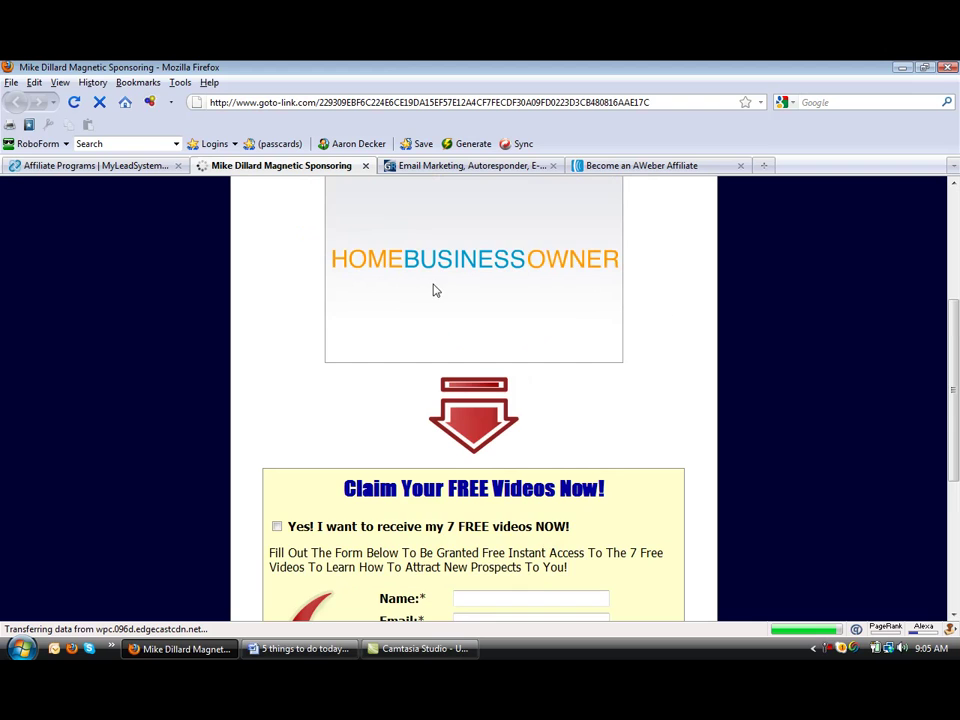
pyautogui.scroll(-2, 467, 339)
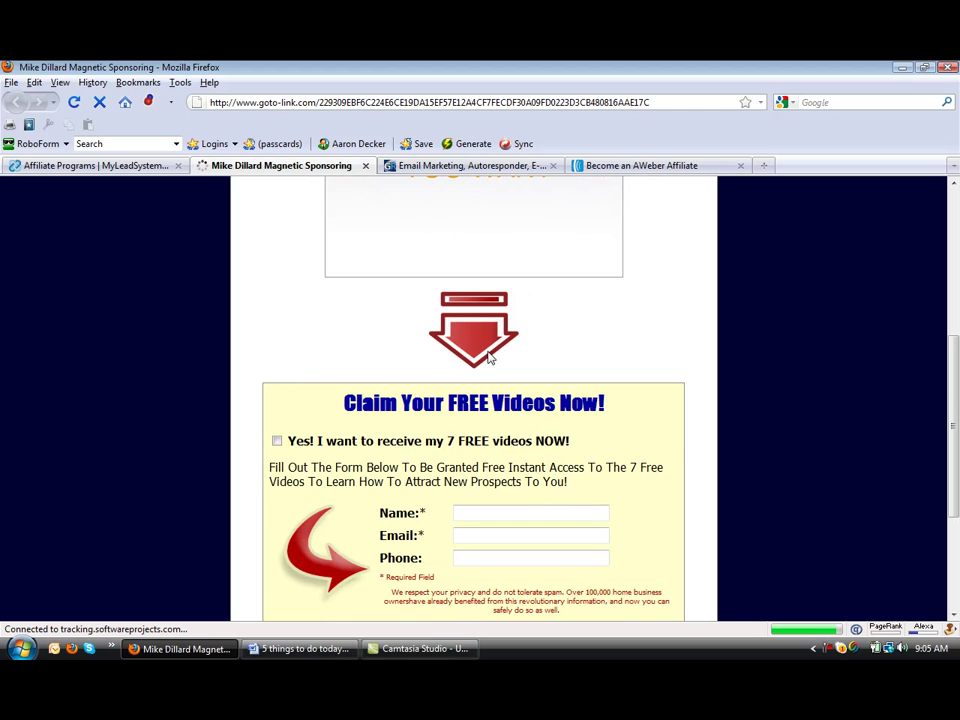
pyautogui.scroll(-2, 516, 390)
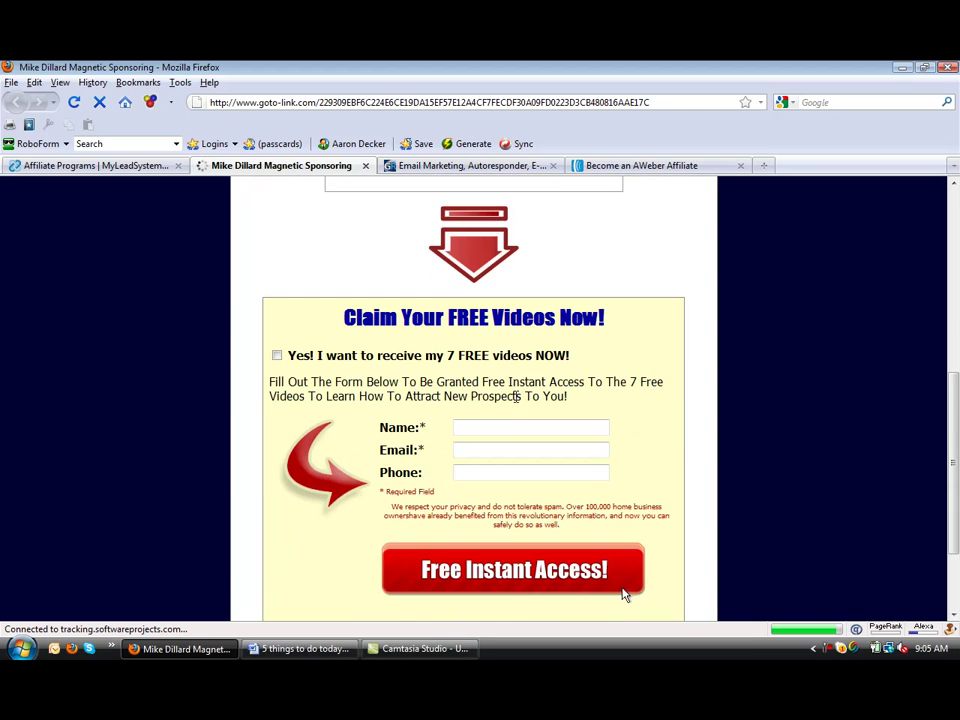
pyautogui.scroll(-2, 510, 480)
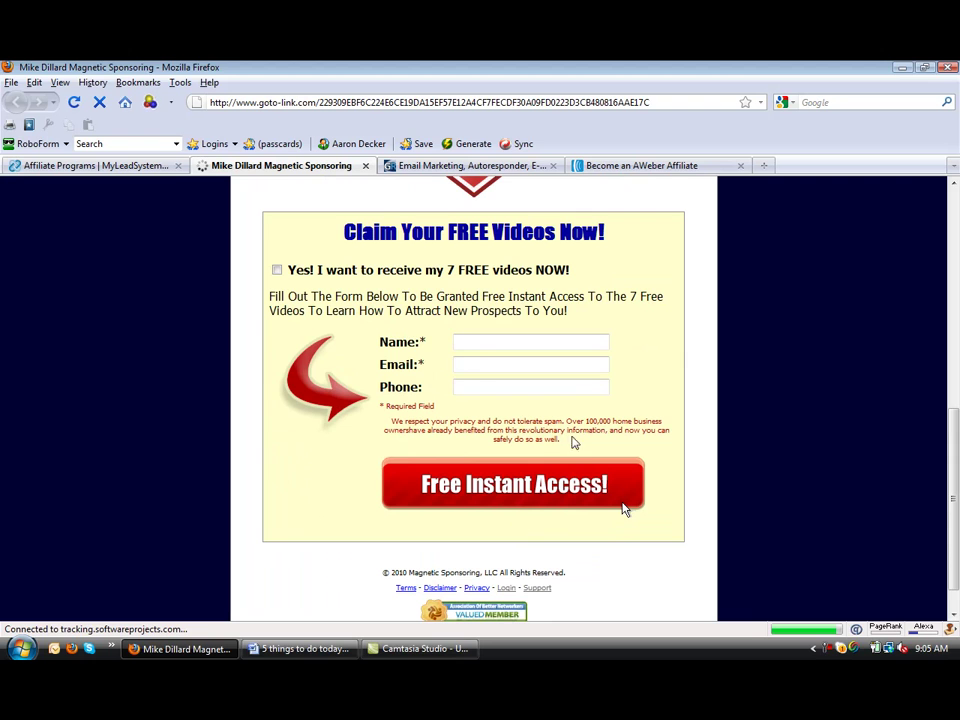
pyautogui.scroll(12, 563, 425)
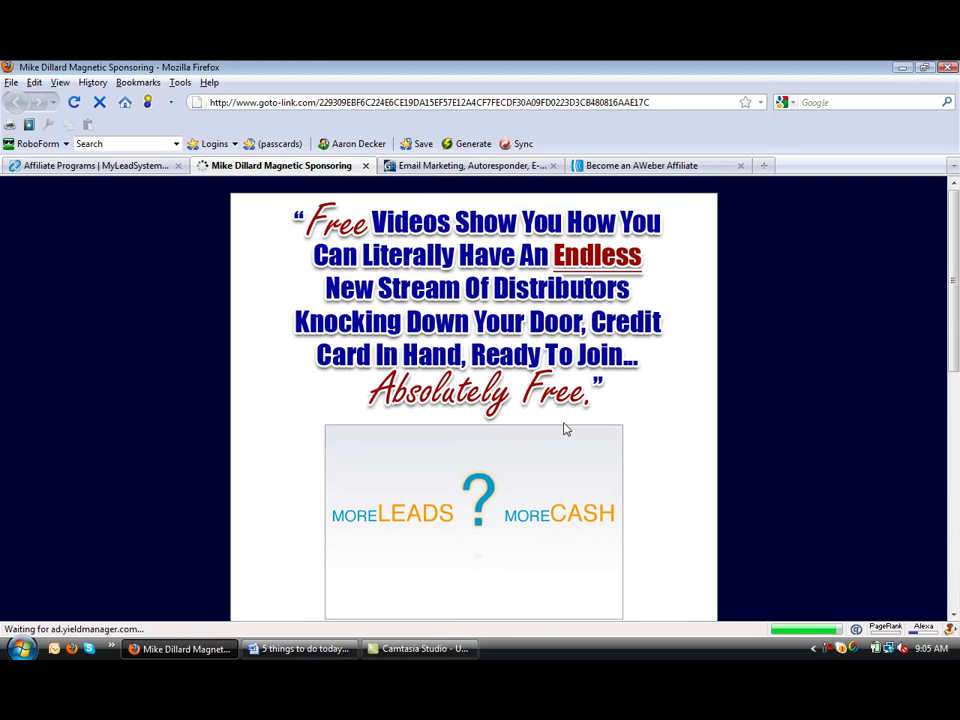
pyautogui.click(144, 165)
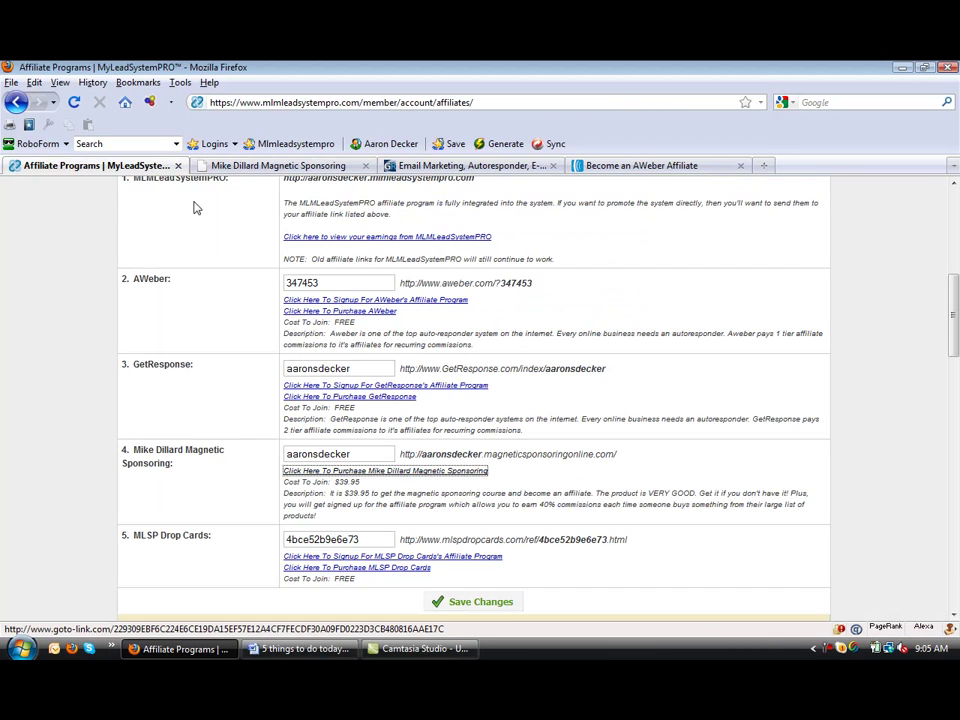
pyautogui.click(364, 453)
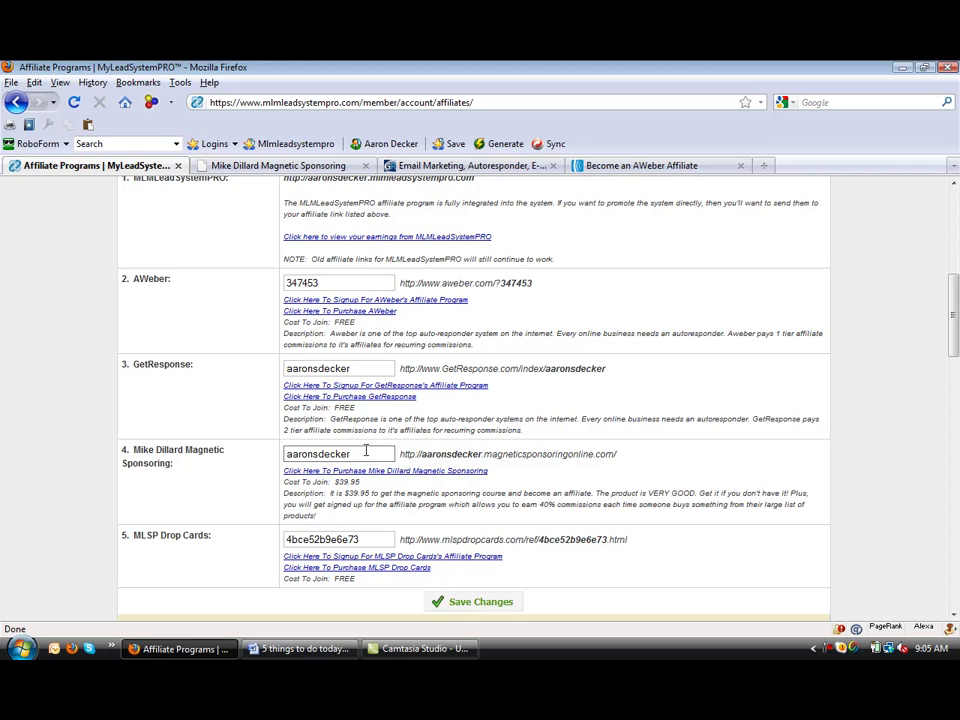
pyautogui.click(366, 453)
pyautogui.doubleClick(350, 453)
pyautogui.click(260, 441)
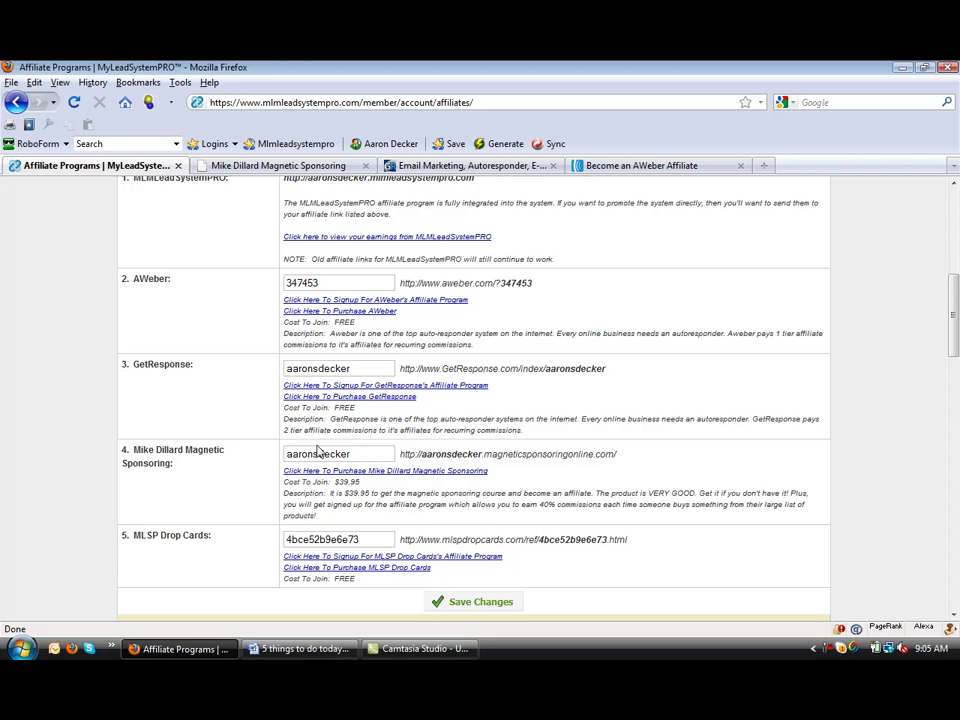
pyautogui.scroll(-2, 386, 446)
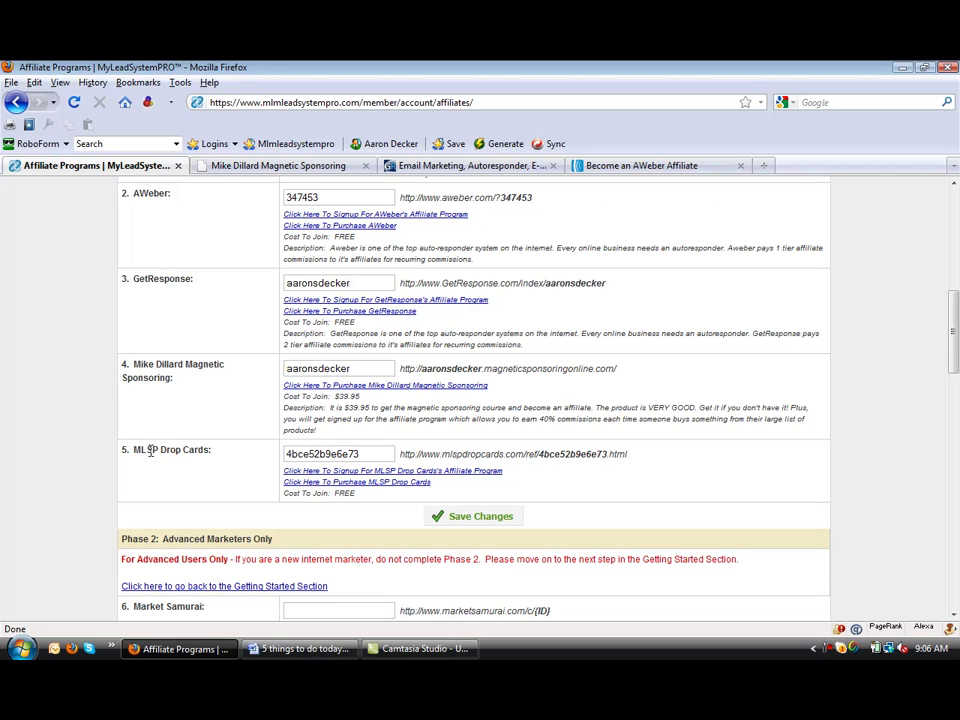
pyautogui.moveTo(381, 453); pyautogui.dragTo(273, 452)
pyautogui.click(301, 432)
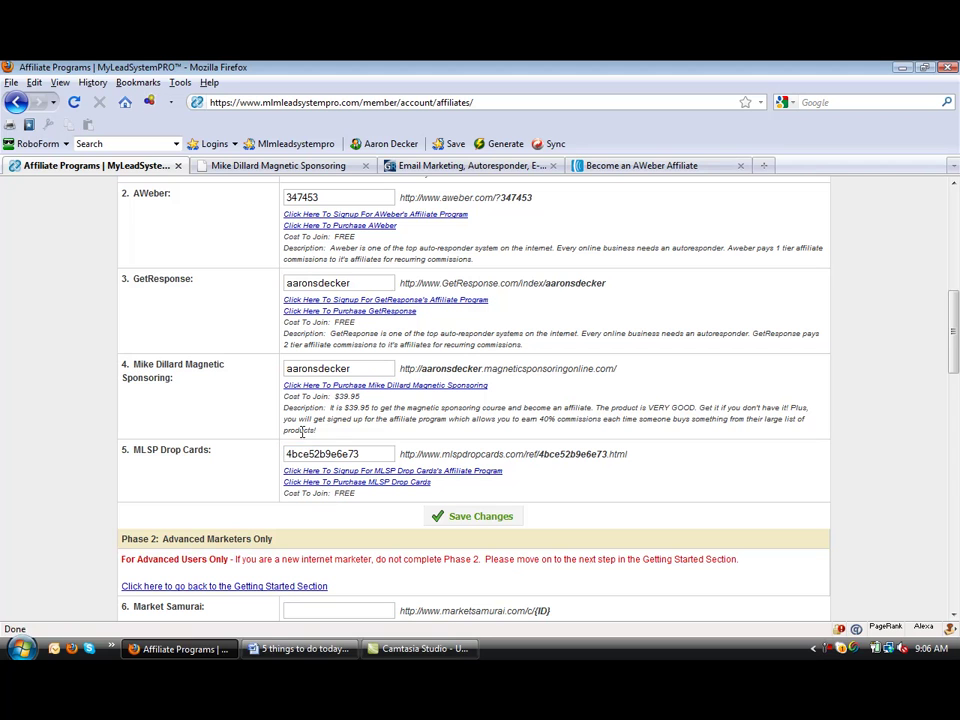
# Open the MLSP Drop Cards site and its 'Join Our Affiliate Program' page.
pyautogui.click(377, 483)
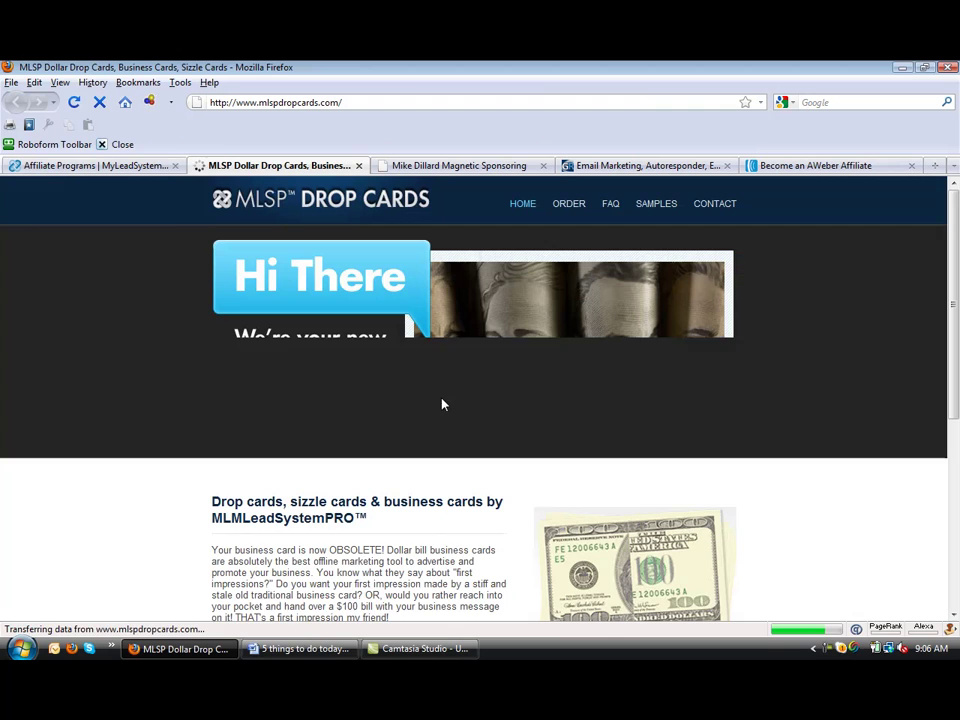
pyautogui.scroll(-2, 688, 418)
pyautogui.scroll(-5, 688, 415)
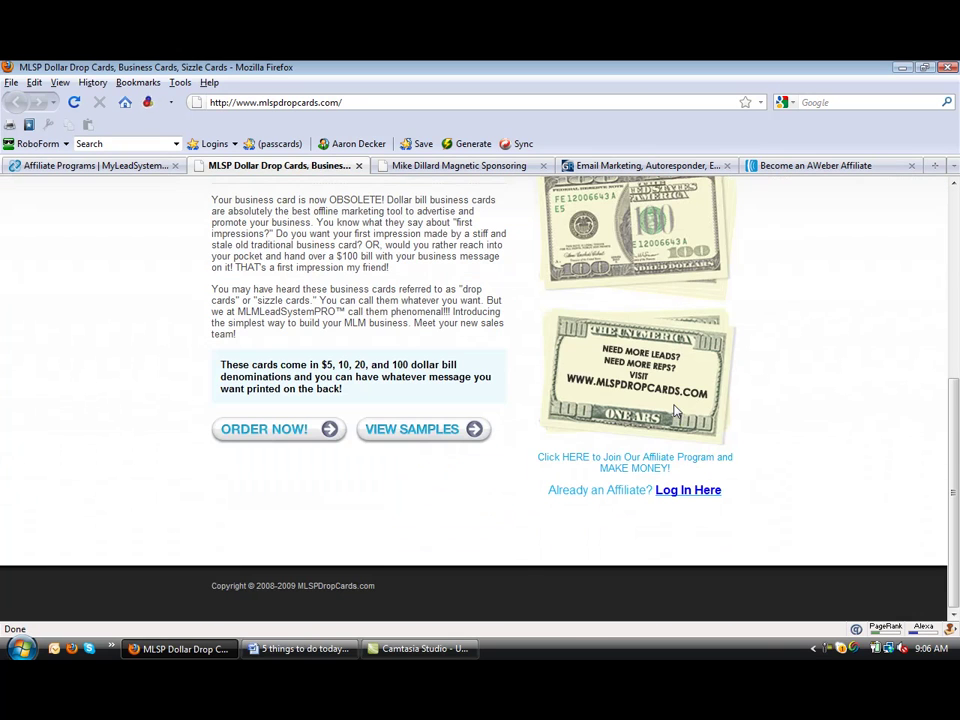
pyautogui.click(591, 464)
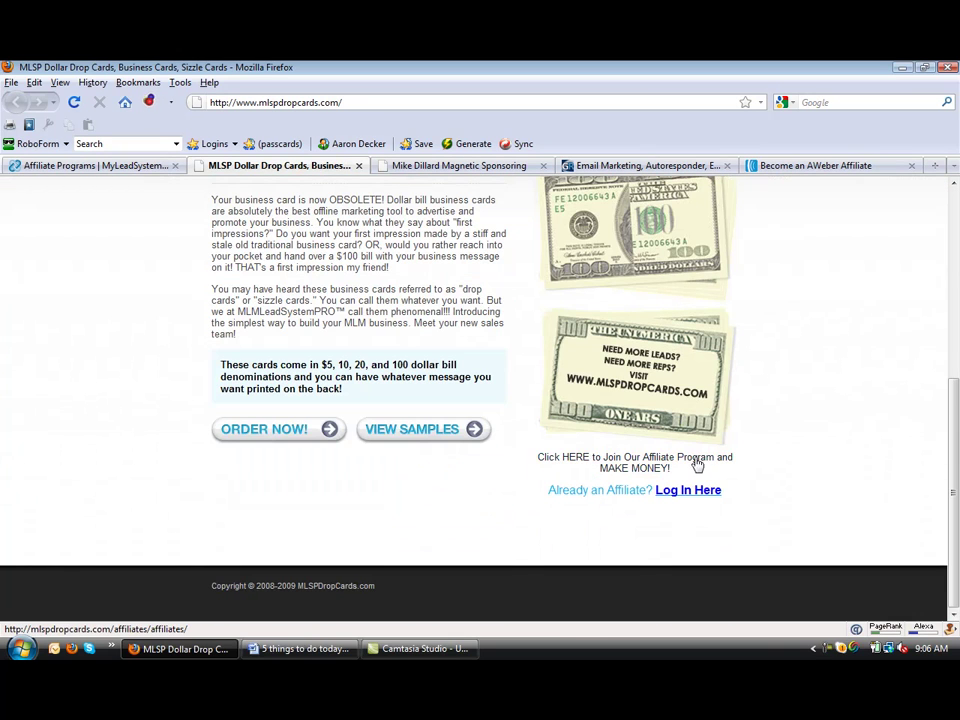
pyautogui.moveTo(684, 476); pyautogui.dragTo(544, 453)
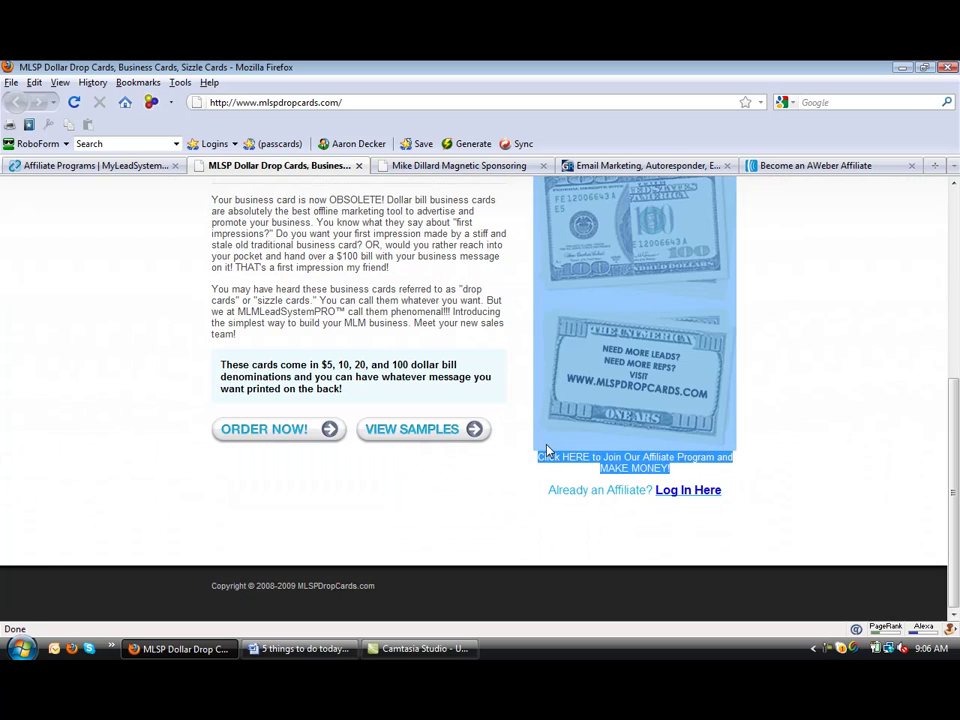
pyautogui.click(836, 413)
pyautogui.click(661, 470)
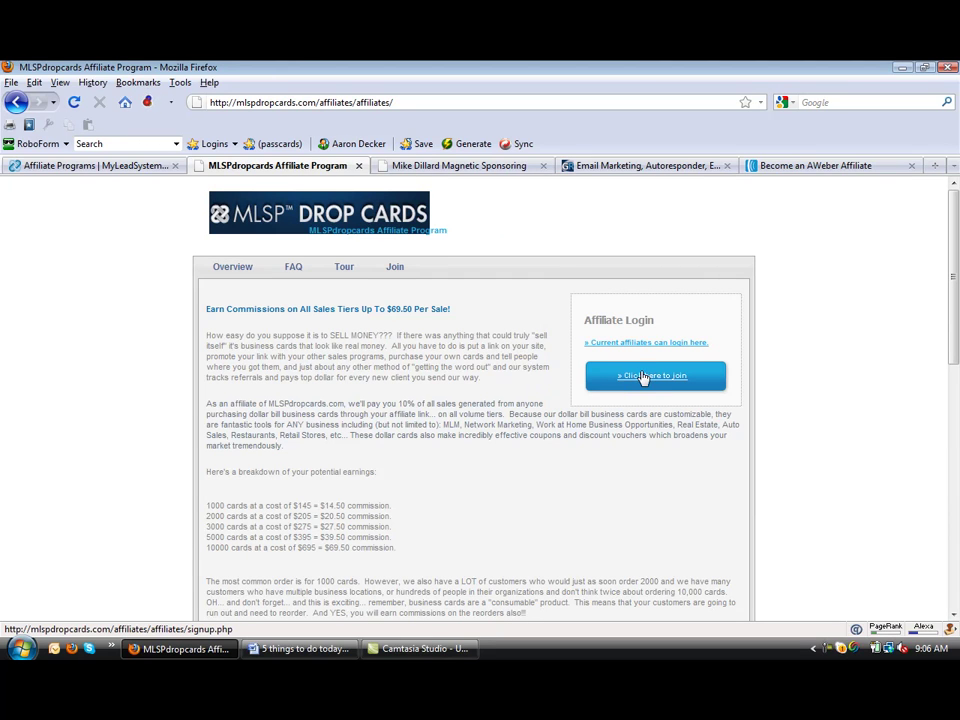
pyautogui.click(642, 379)
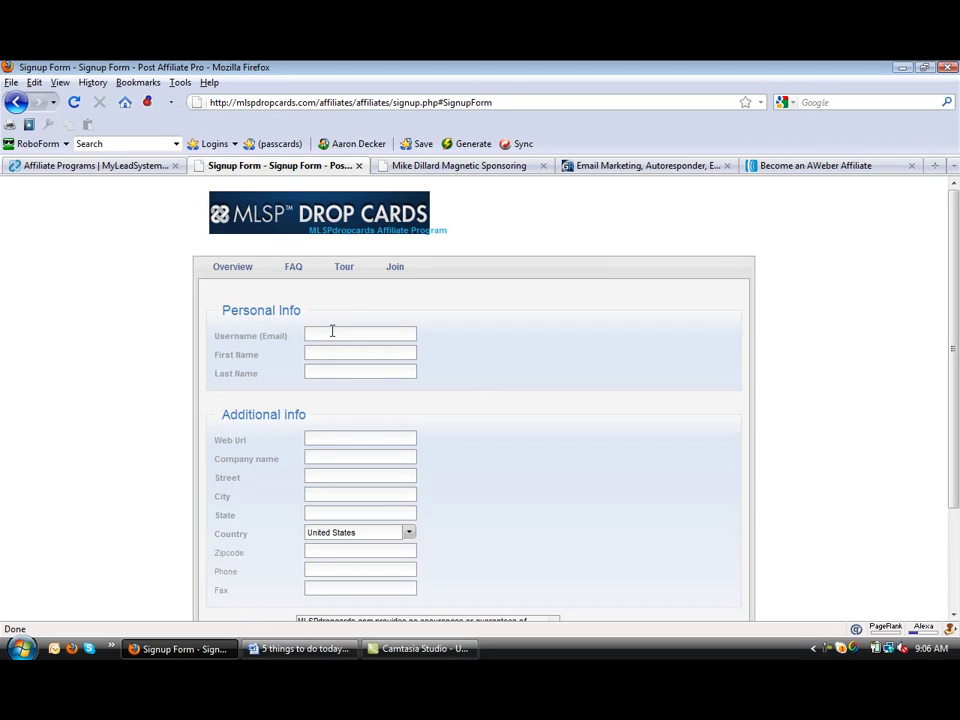
pyautogui.moveTo(281, 338); pyautogui.dragTo(262, 338)
pyautogui.doubleClick(270, 337)
pyautogui.click(275, 368)
pyautogui.scroll(-3, 277, 369)
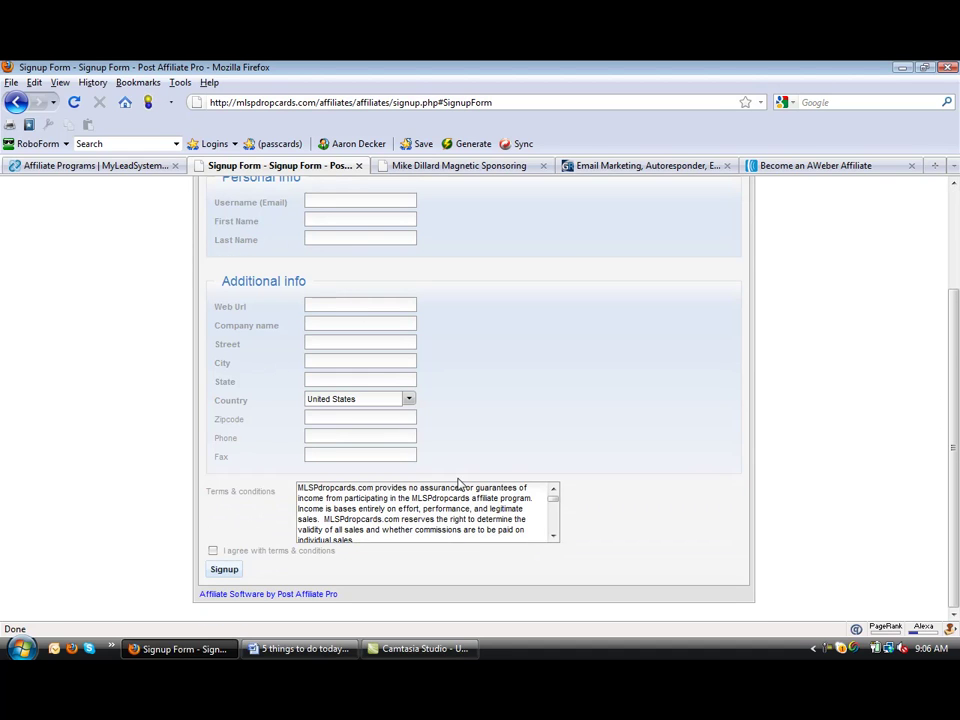
pyautogui.scroll(3, 486, 404)
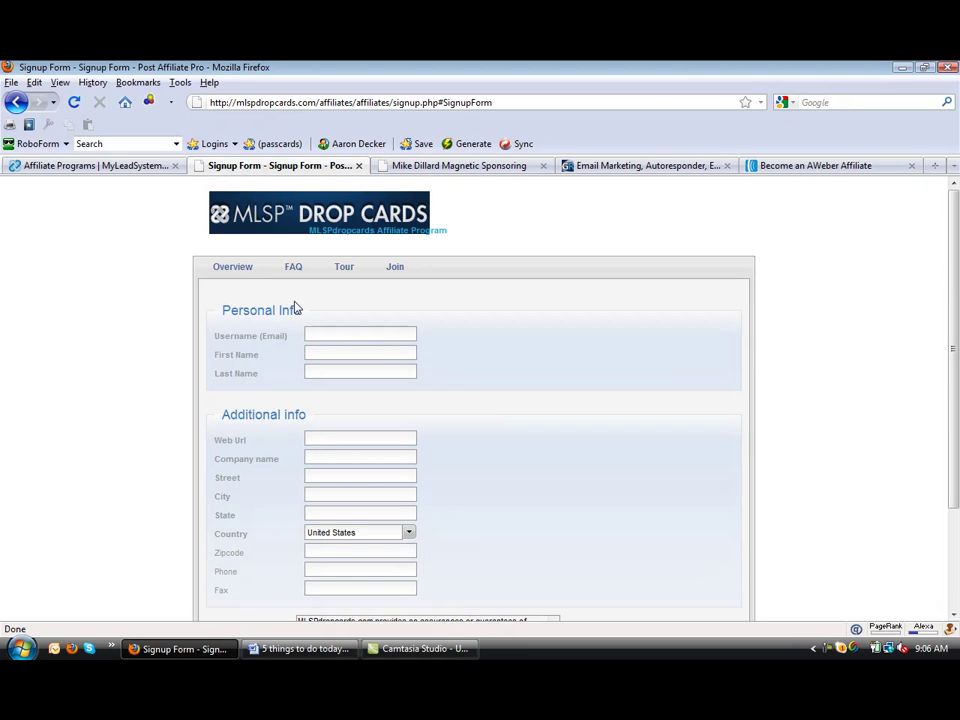
pyautogui.click(15, 102)
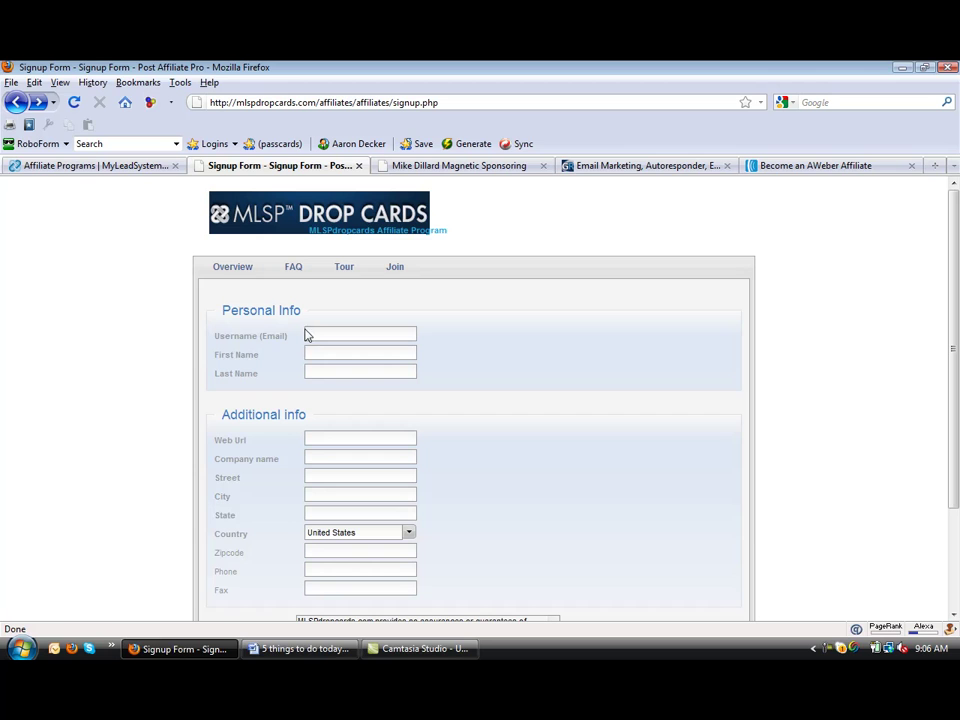
pyautogui.click(16, 103)
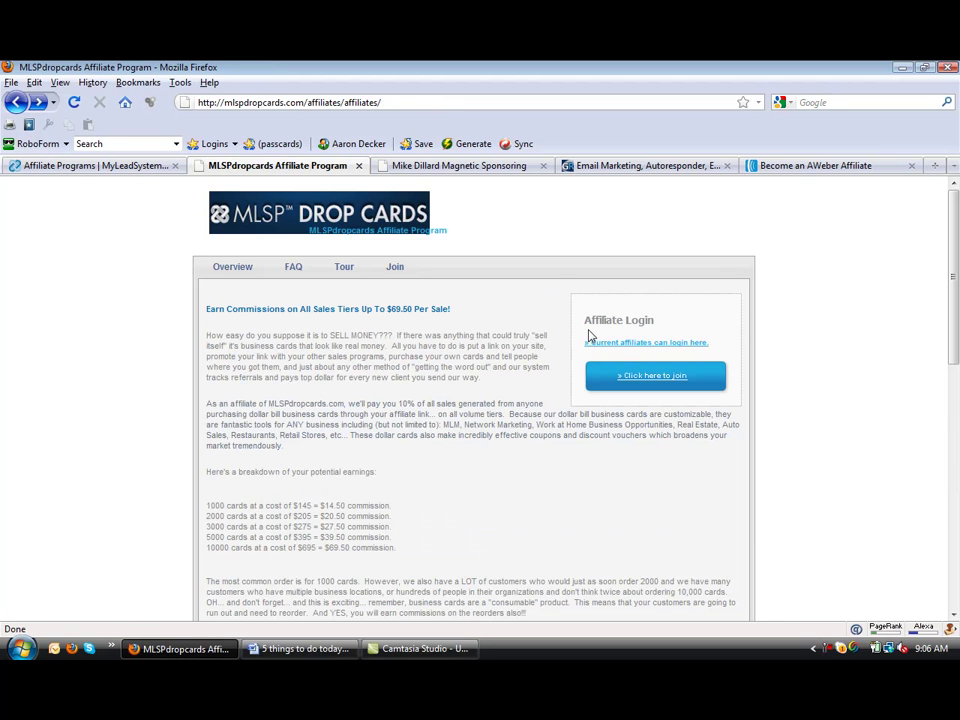
# Log in as a current MLSPdropcards affiliate and check the general affiliate link.
pyautogui.click(630, 346)
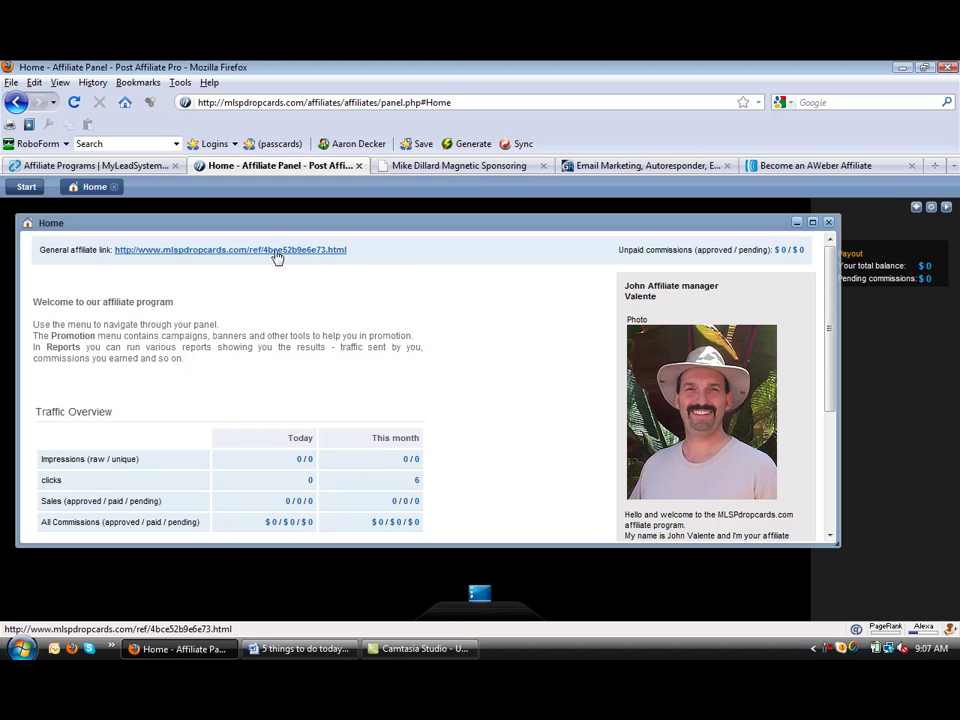
pyautogui.moveTo(350, 255)
pyautogui.mouseDown()
pyautogui.moveTo(261, 257)
pyautogui.moveTo(332, 251)
pyautogui.mouseUp()
pyautogui.click(350, 256)
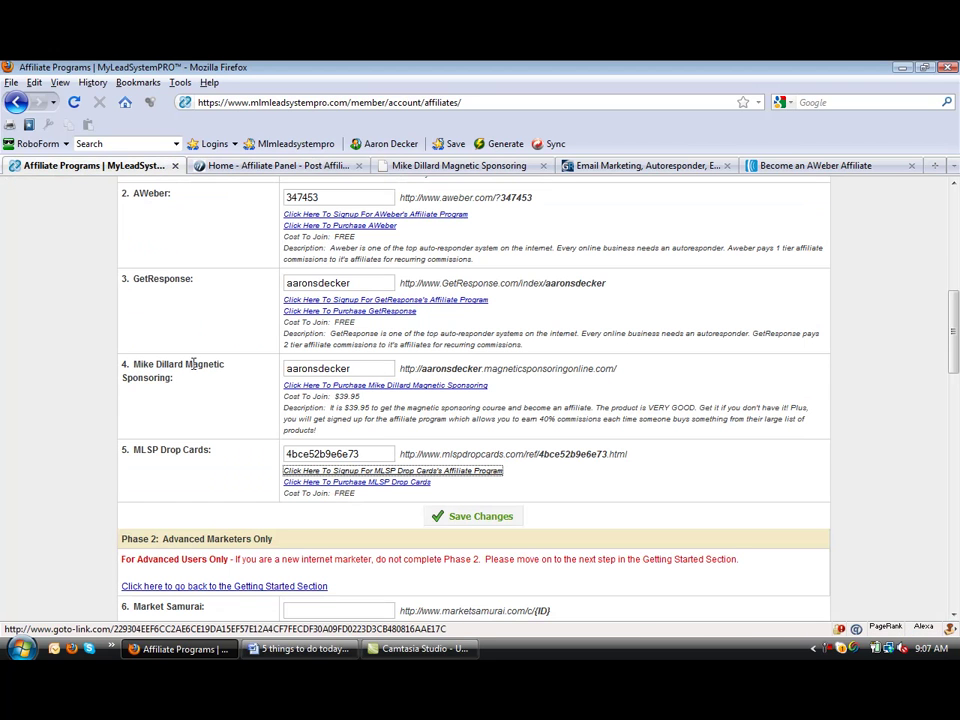
# Save the affiliate IDs, including MLSP Drop Cards, and confirm the success message.
pyautogui.click(90, 165)
pyautogui.click(358, 453)
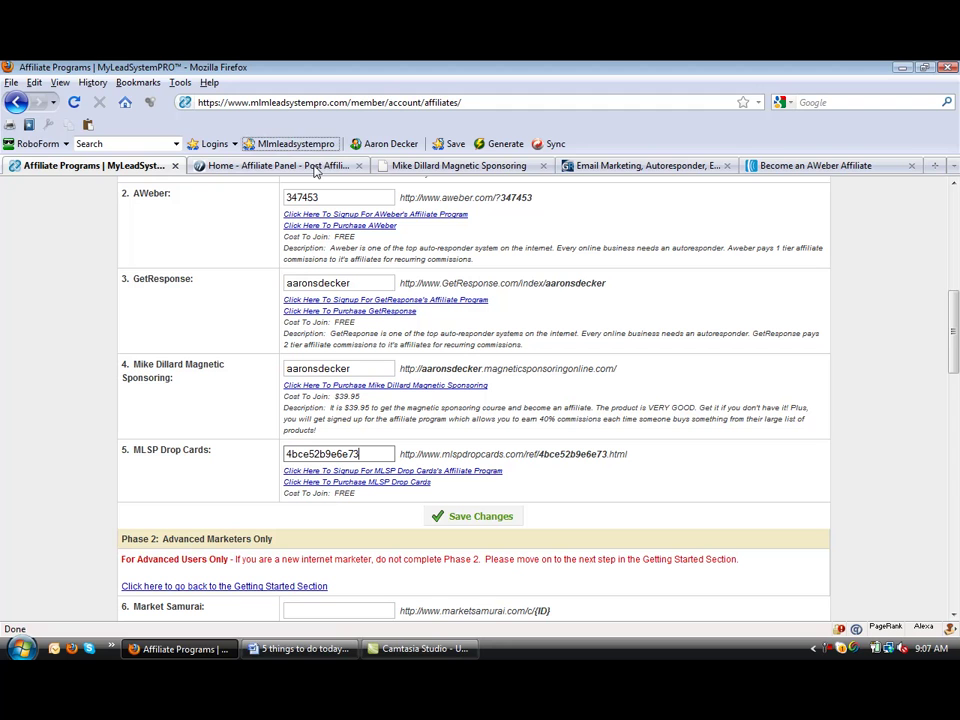
pyautogui.click(461, 520)
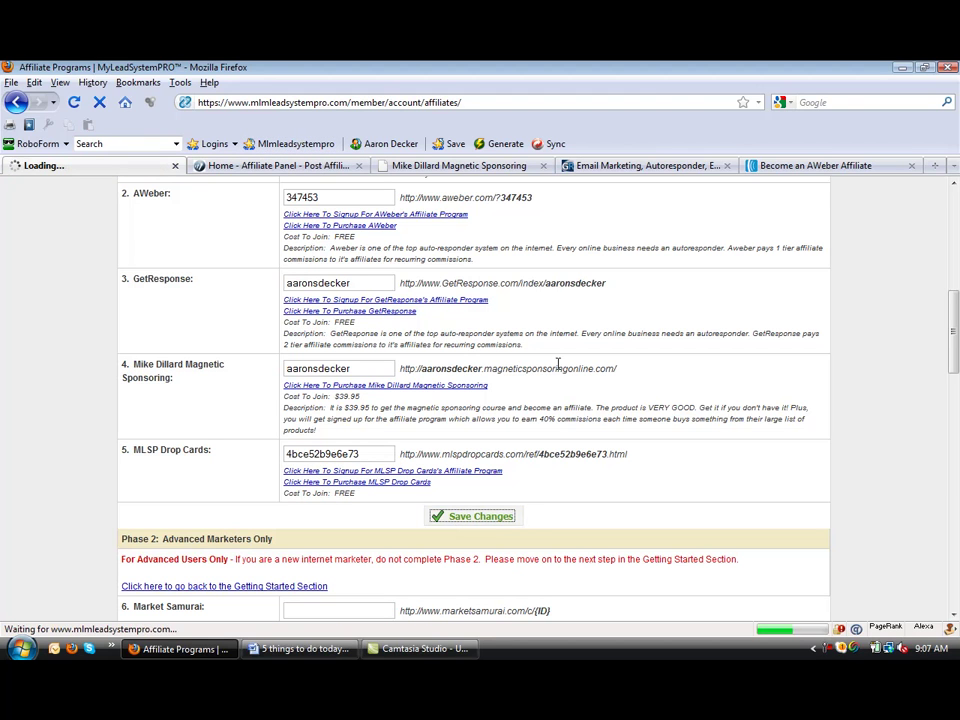
pyautogui.scroll(-7, 521, 407)
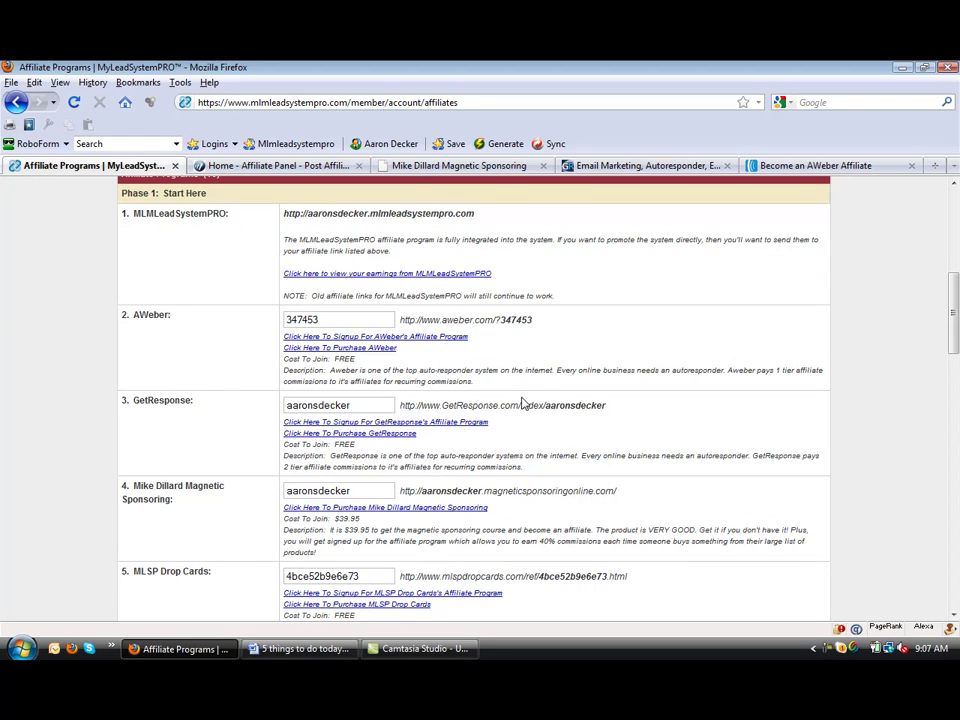
pyautogui.scroll(-2, 521, 402)
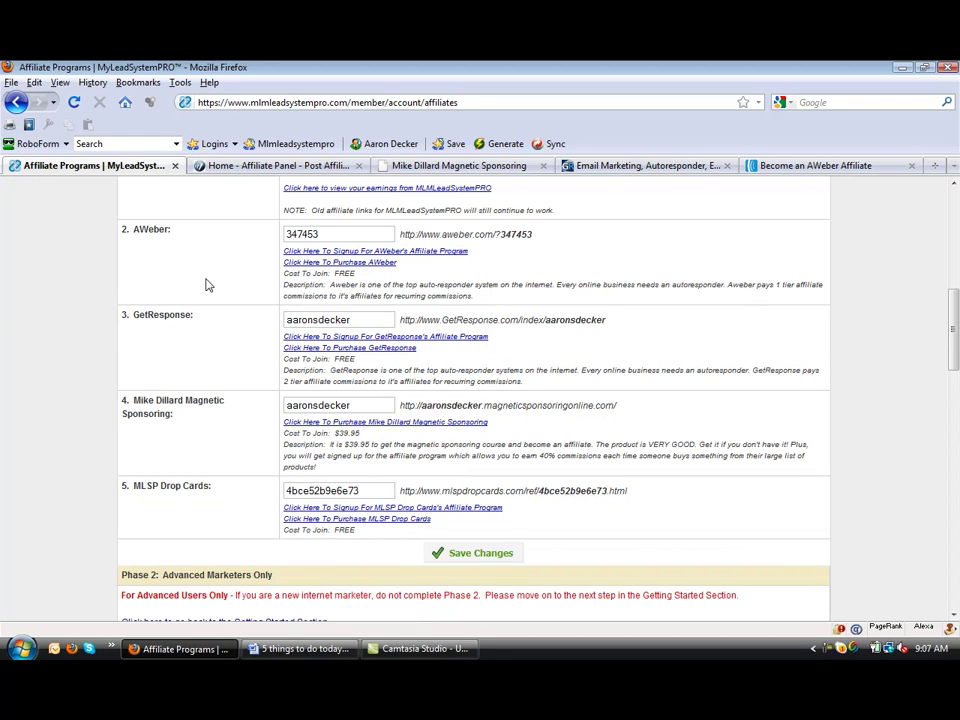